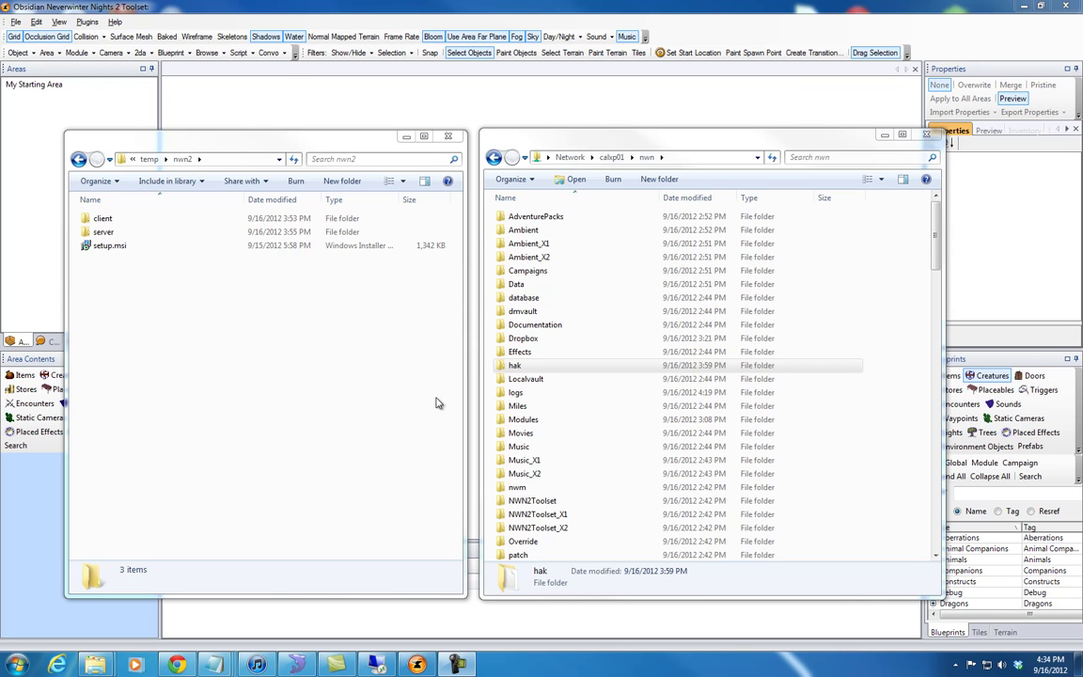
Bring the NWN2 Toolset window to the front, over both Explorer windows
{"action": "left_click", "coordinate": [340, 11]}
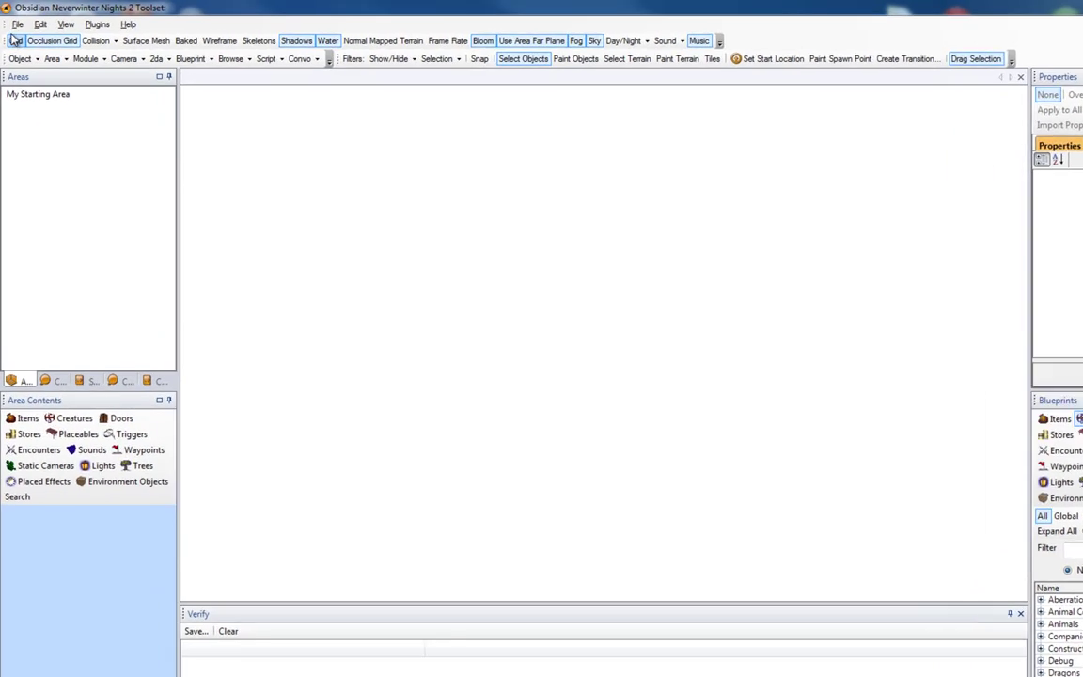
Start a new area tagged 'My Tavern' with the Interior (tiles) area type
{"action": "left_click", "coordinate": [15, 21]}
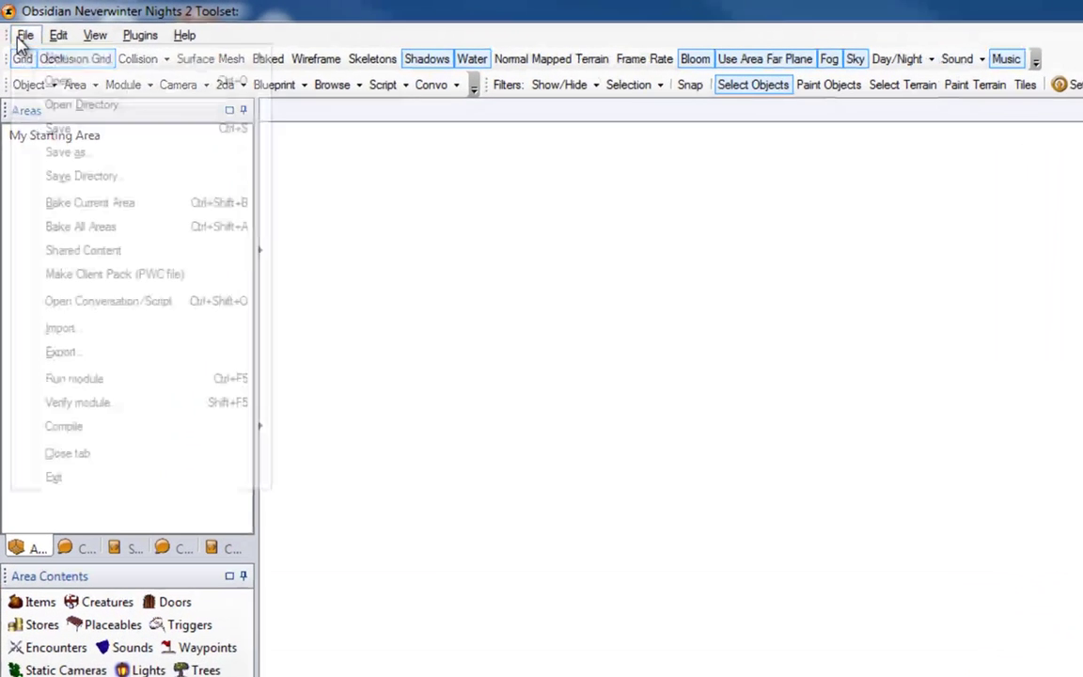
{"action": "mouse_move", "coordinate": [37, 60]}
{"action": "left_click", "coordinate": [324, 85]}
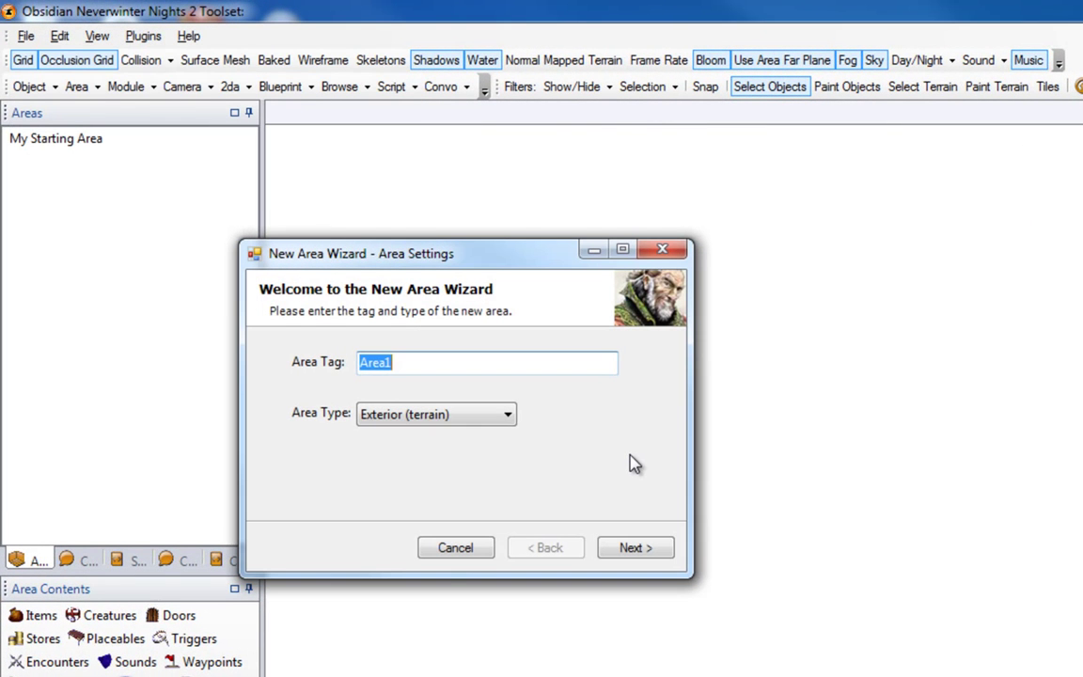
{"action": "type", "text": "My Tavern"}
{"action": "left_click", "coordinate": [476, 426]}
{"action": "left_click", "coordinate": [460, 437]}
{"action": "left_click", "coordinate": [640, 547]}
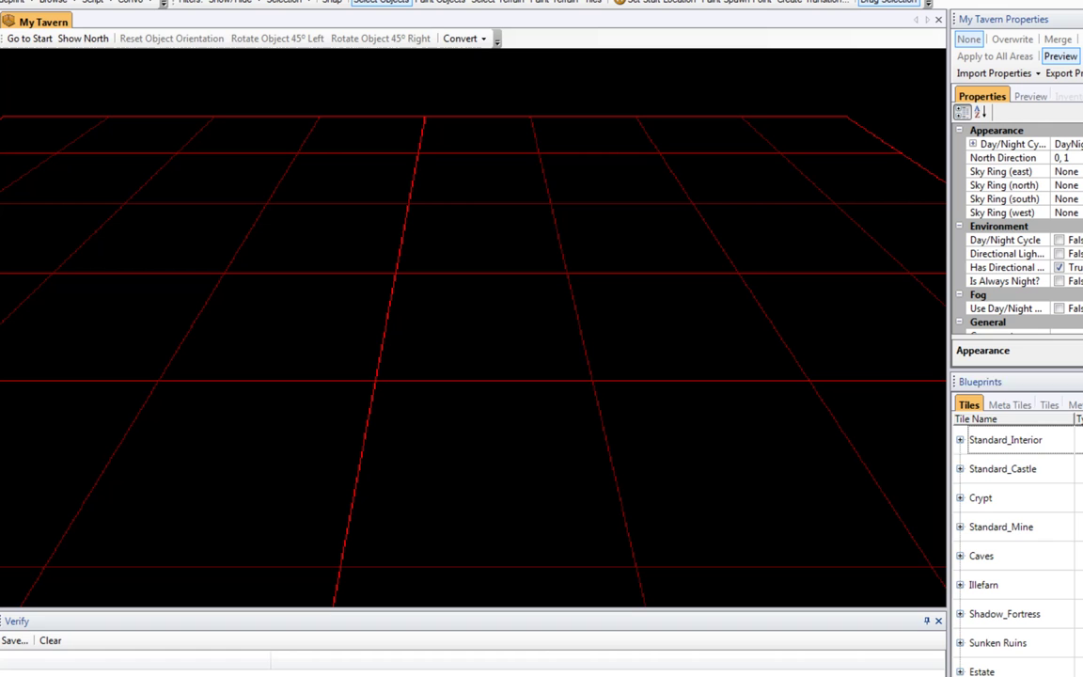
Expand Standard_Interior and select the 1_Wall_(1_door) tile for the room
{"action": "left_click", "coordinate": [960, 439]}
{"action": "scroll", "coordinate": [1043, 611], "scroll_direction": "down", "scroll_amount": 5}
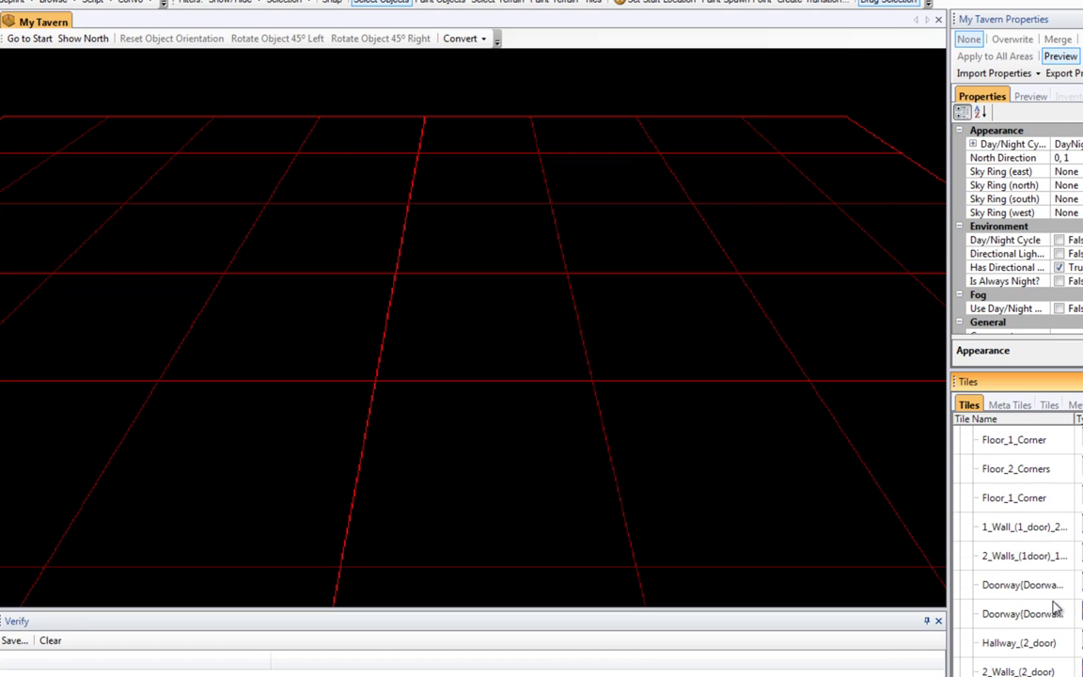
{"action": "scroll", "coordinate": [1036, 606], "scroll_direction": "down", "scroll_amount": 1}
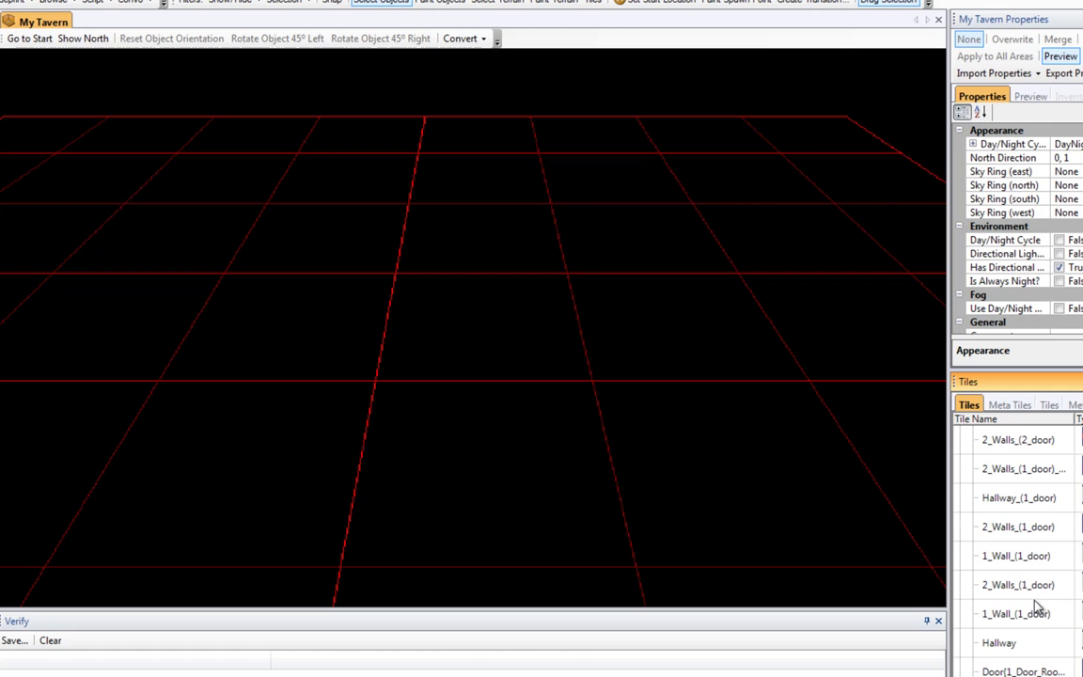
{"action": "left_click", "coordinate": [1033, 612]}
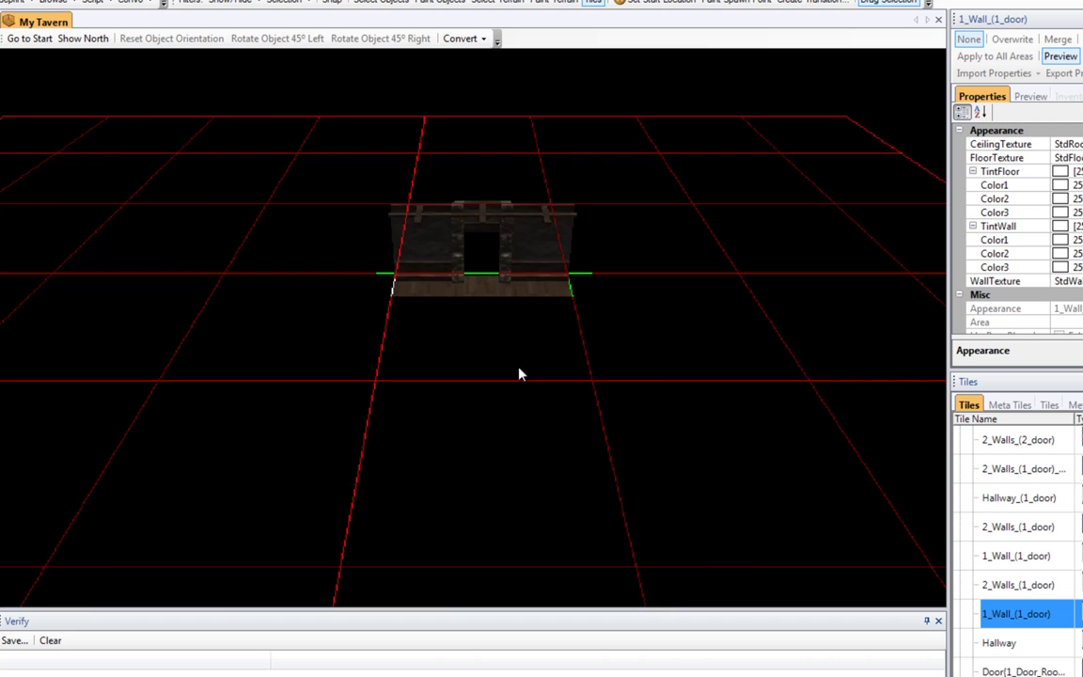
{"action": "middle_click_drag", "start_coordinate": [518, 374], "coordinate": [814, 524]}
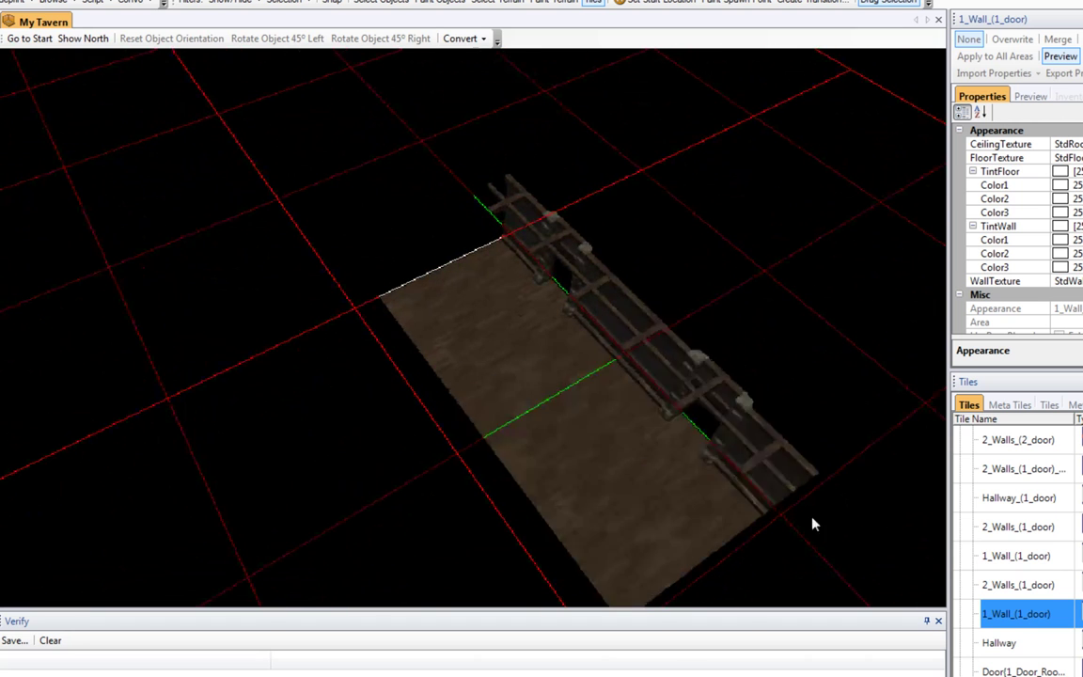
Place two 2_Walls tiles at the upper left and lower corner to square off the floor
{"action": "scroll", "coordinate": [1015, 555], "scroll_direction": "down", "scroll_amount": 3}
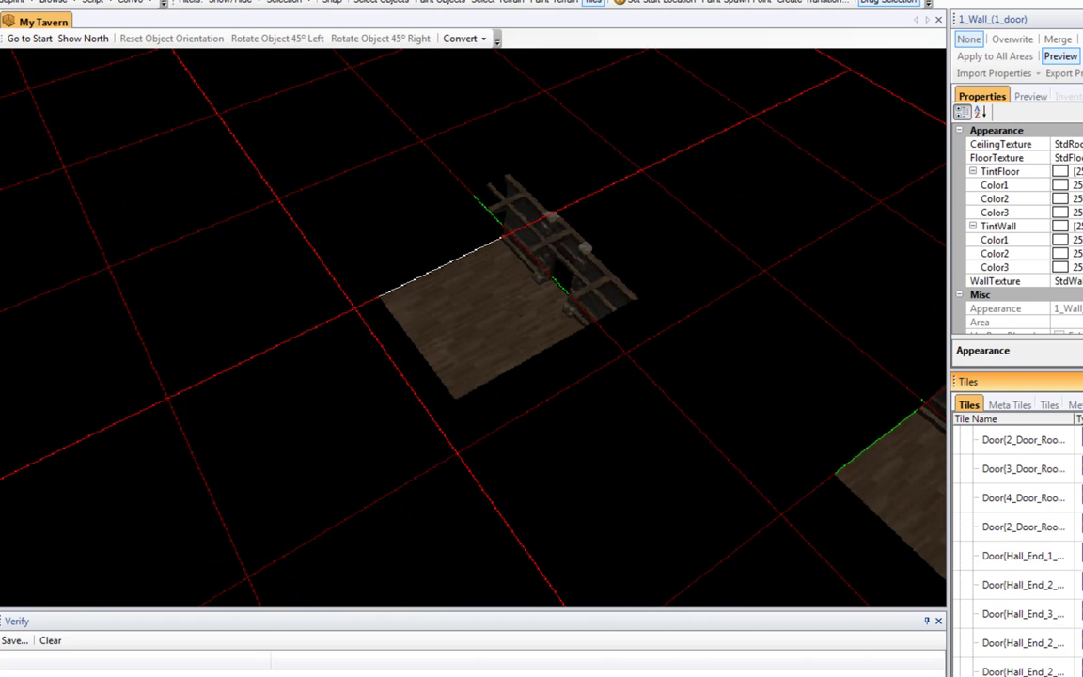
{"action": "scroll", "coordinate": [1015, 554], "scroll_direction": "down", "scroll_amount": 2}
{"action": "scroll", "coordinate": [1015, 554], "scroll_direction": "down", "scroll_amount": 1}
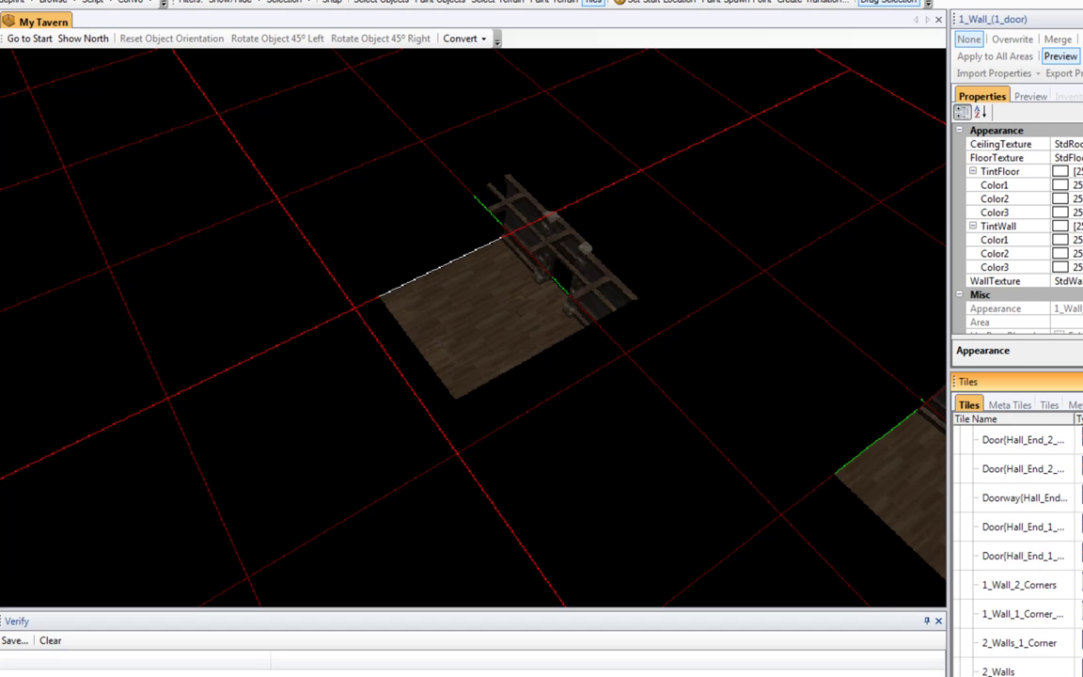
{"action": "scroll", "coordinate": [1015, 554], "scroll_direction": "down", "scroll_amount": 1}
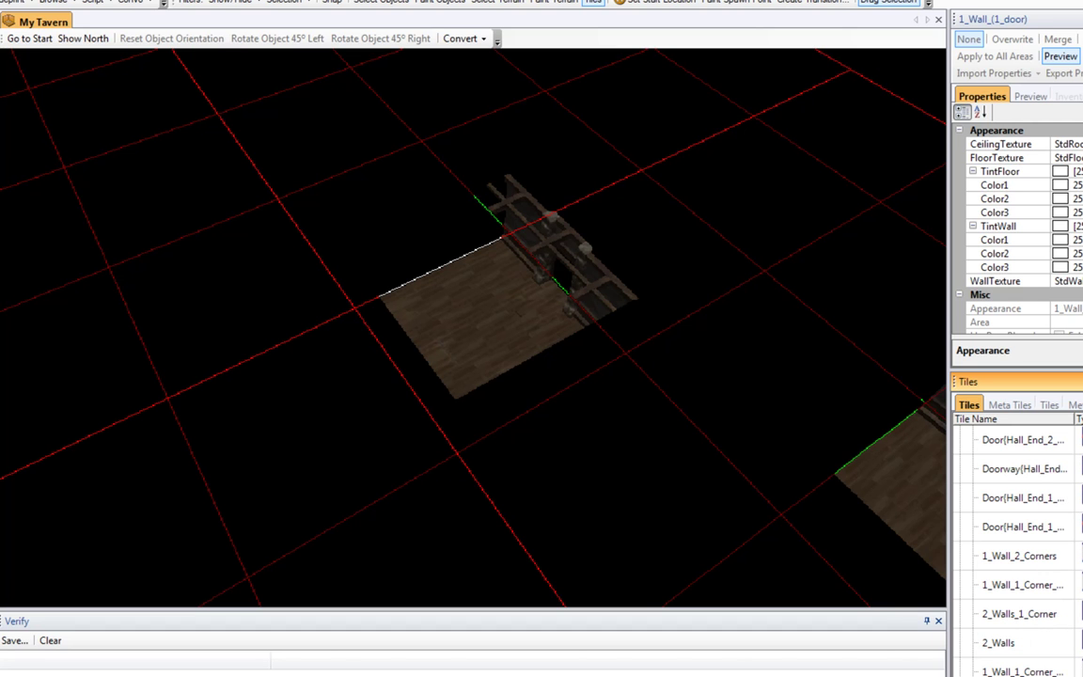
{"action": "left_click", "coordinate": [999, 643]}
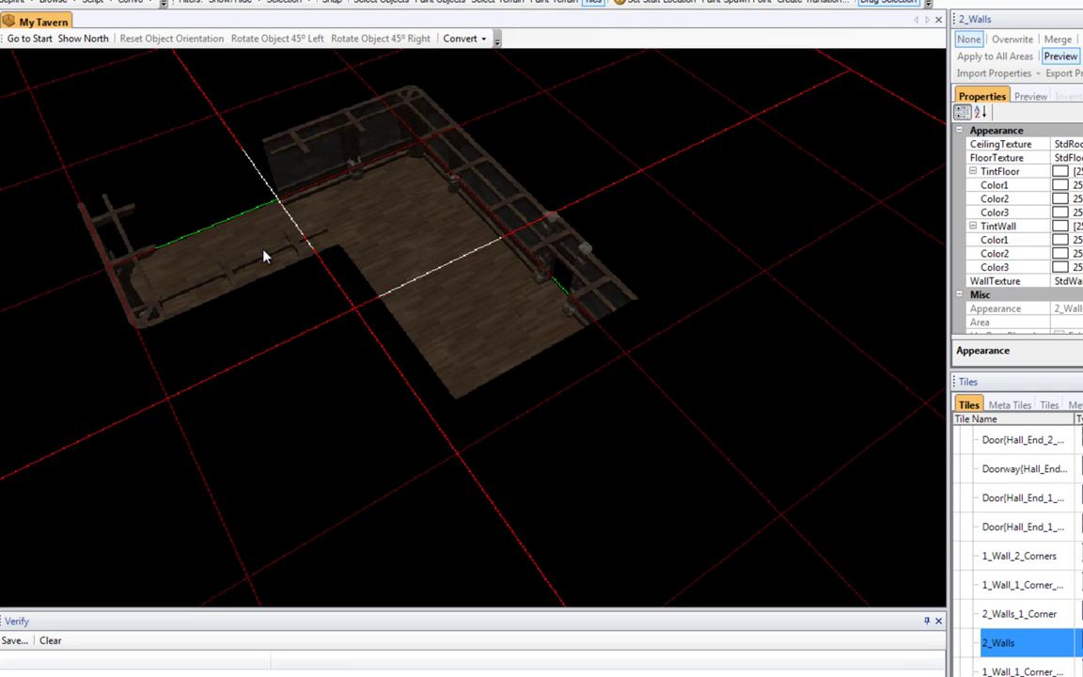
{"action": "left_click", "coordinate": [264, 256]}
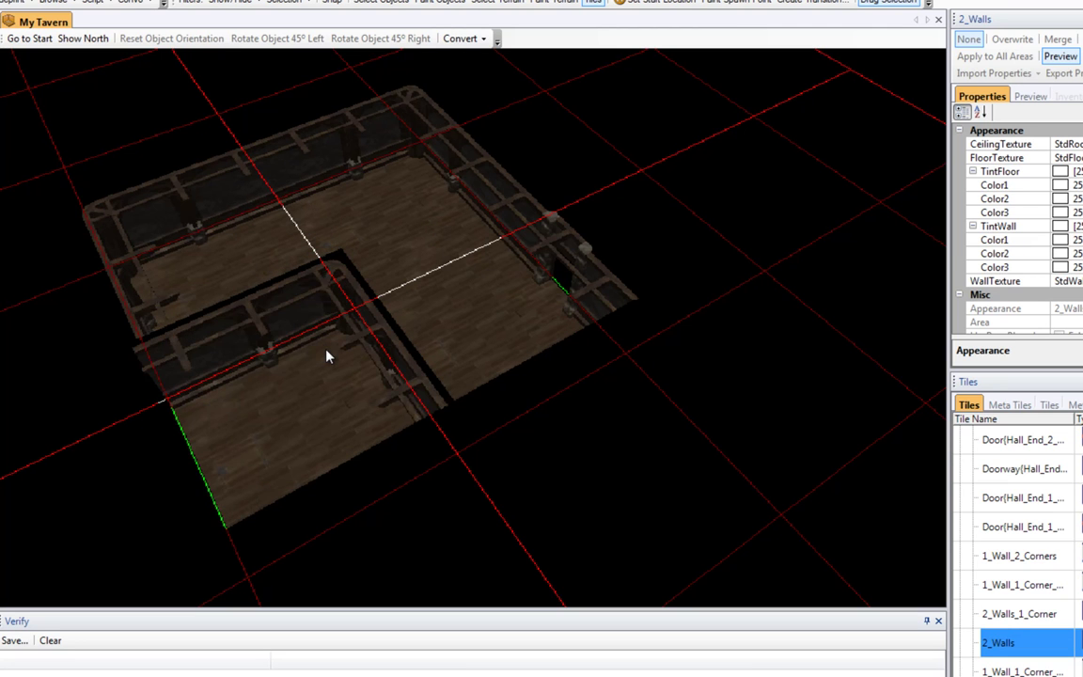
{"action": "left_click", "coordinate": [327, 356]}
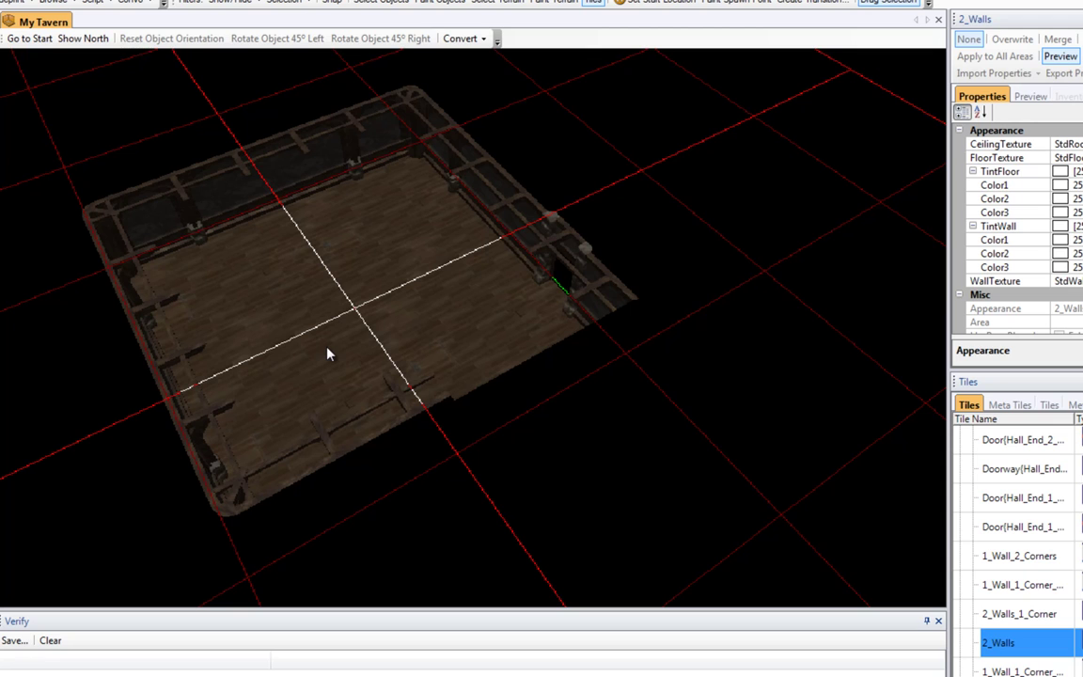
{"action": "middle_click_drag", "start_coordinate": [327, 353], "coordinate": [553, 301]}
Place the last 2_Walls tile in the upper-right quadrant and select the 2_Walls_(1_door) tile
{"action": "left_click", "coordinate": [553, 300]}
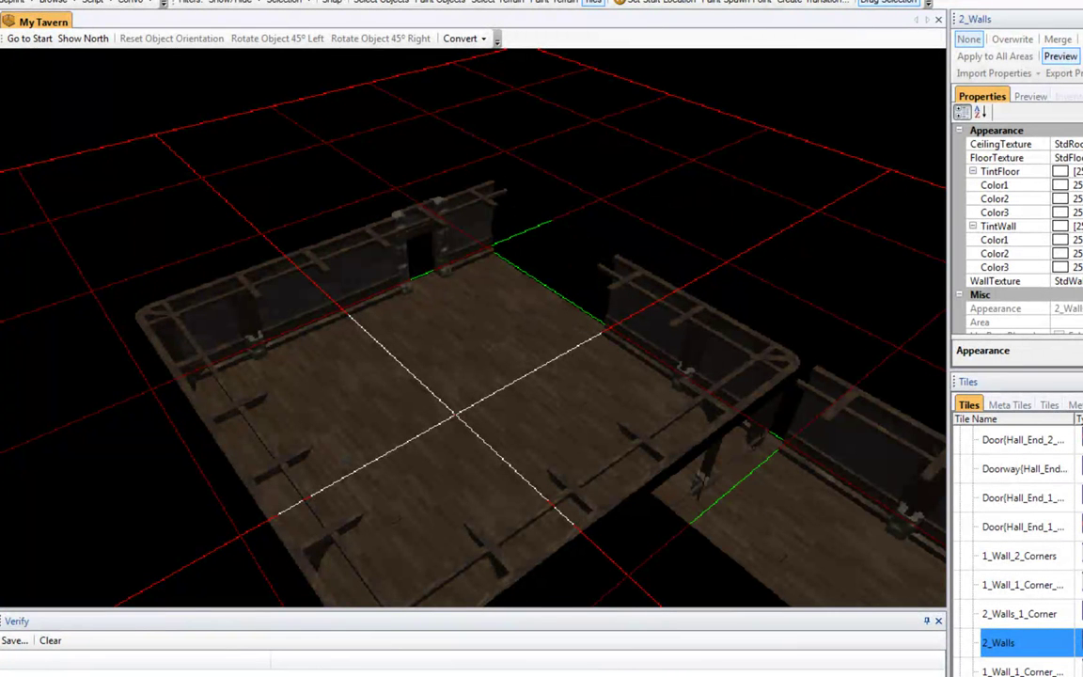
{"action": "scroll", "coordinate": [1024, 555], "scroll_direction": "up", "scroll_amount": 3}
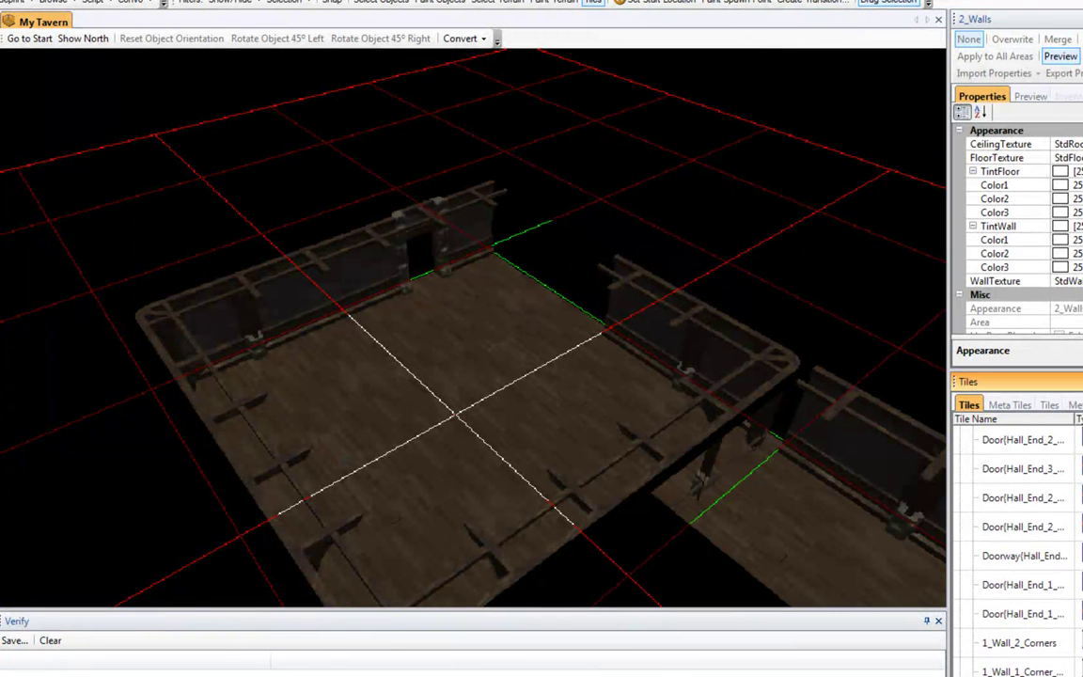
{"action": "scroll", "coordinate": [1024, 555], "scroll_direction": "up", "scroll_amount": 5}
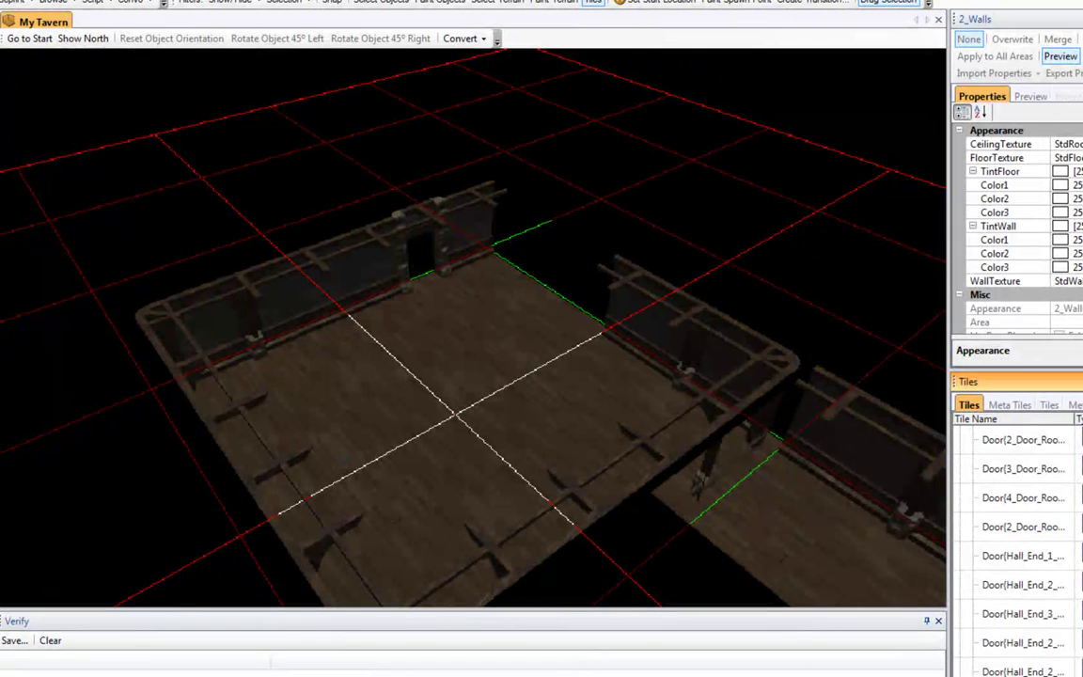
{"action": "scroll", "coordinate": [1020, 555], "scroll_direction": "up", "scroll_amount": 5}
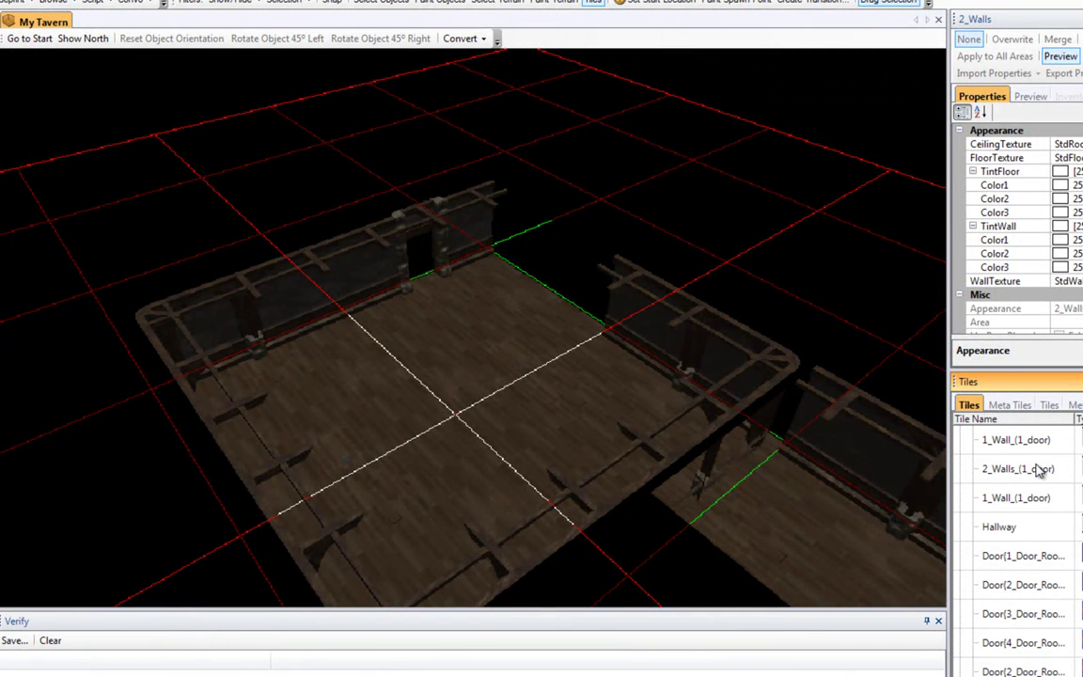
{"action": "left_click", "coordinate": [1034, 469]}
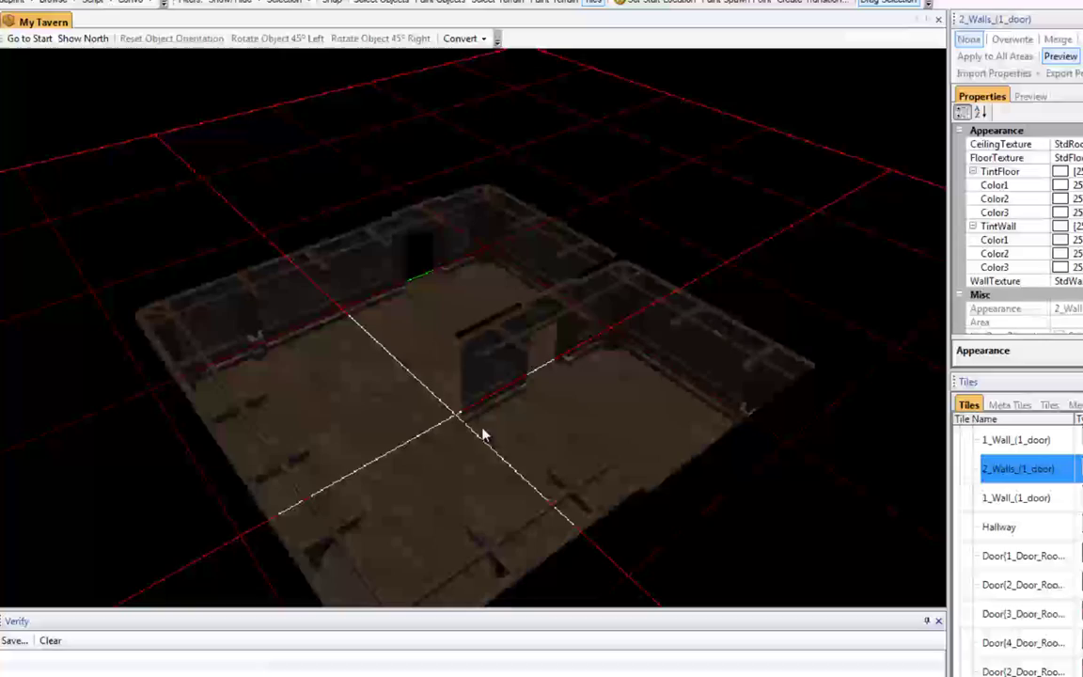
Bake the My Tavern area and confirm saving it
{"action": "middle_click_drag", "start_coordinate": [460, 418], "coordinate": [554, 287]}
{"action": "scroll", "coordinate": [399, 423], "scroll_direction": "up", "scroll_amount": 3}
{"action": "scroll", "coordinate": [555, 287], "scroll_direction": "down", "scroll_amount": 6}
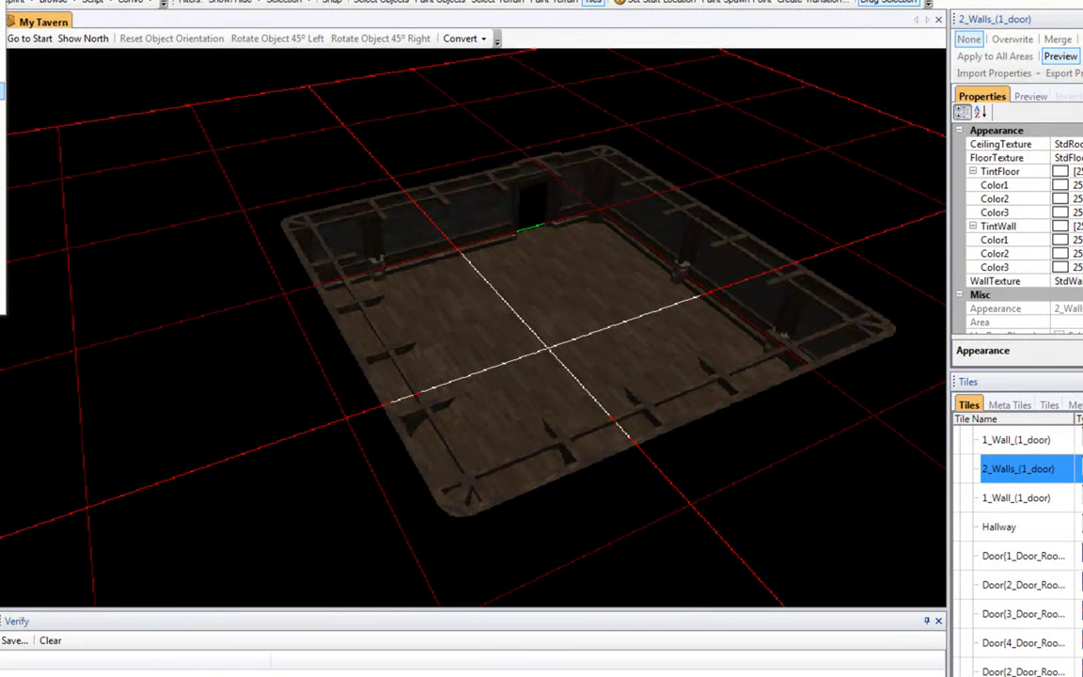
{"action": "left_click", "coordinate": [5, 282]}
{"action": "left_click", "coordinate": [537, 405]}
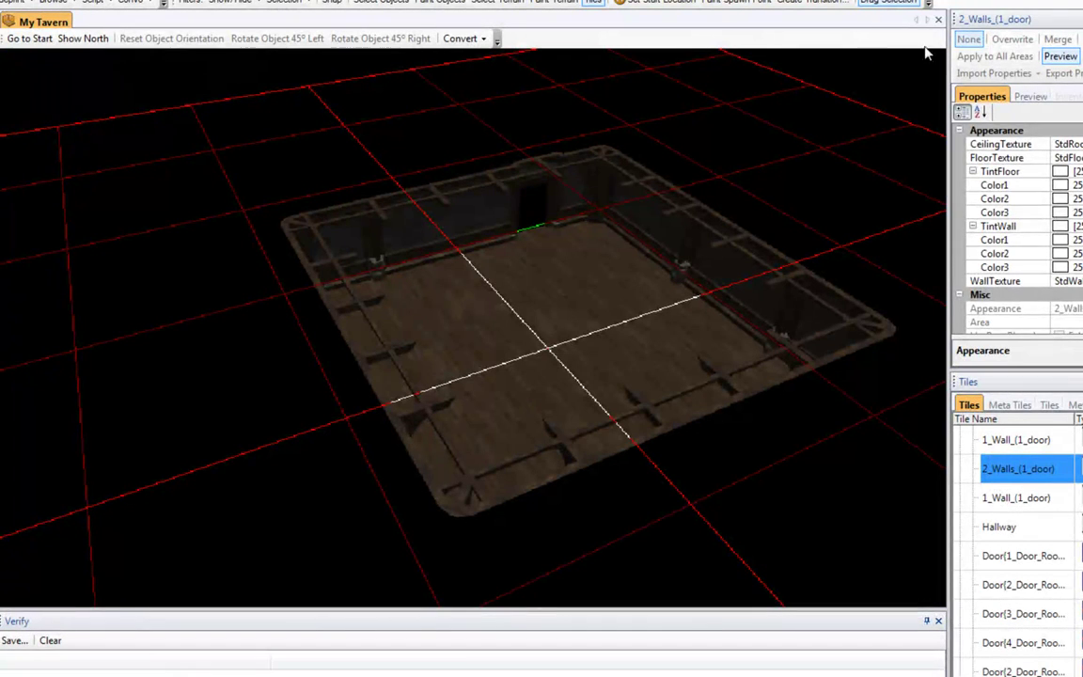
Close the My Tavern area tab, choosing Yes to save the area
{"action": "left_click", "coordinate": [937, 20]}
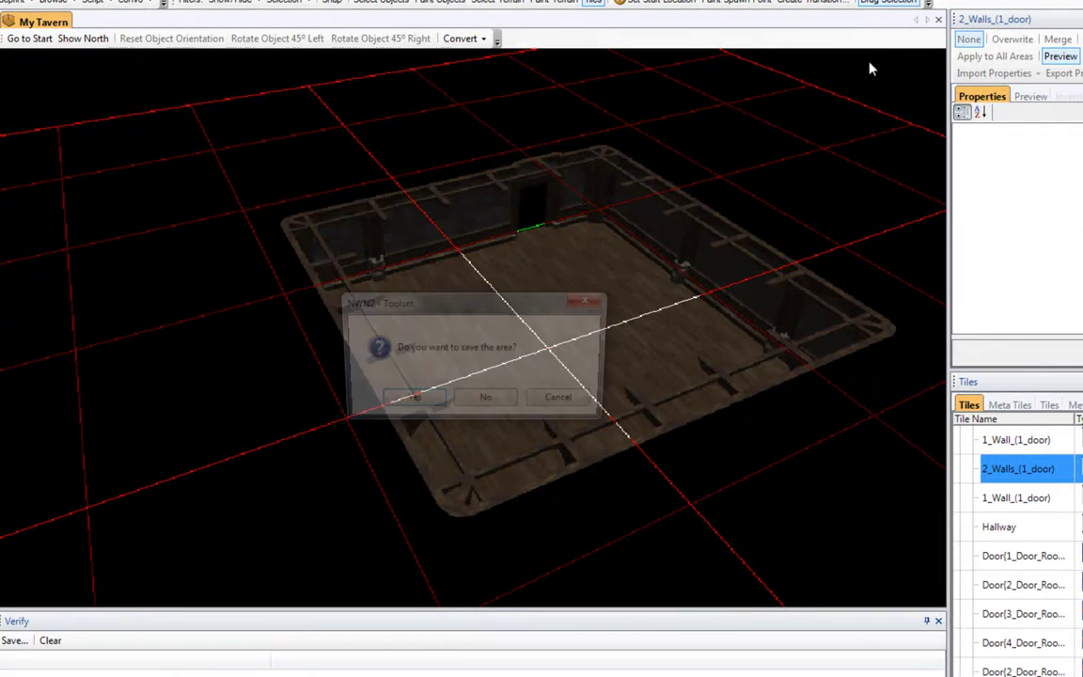
{"action": "left_click", "coordinate": [413, 404]}
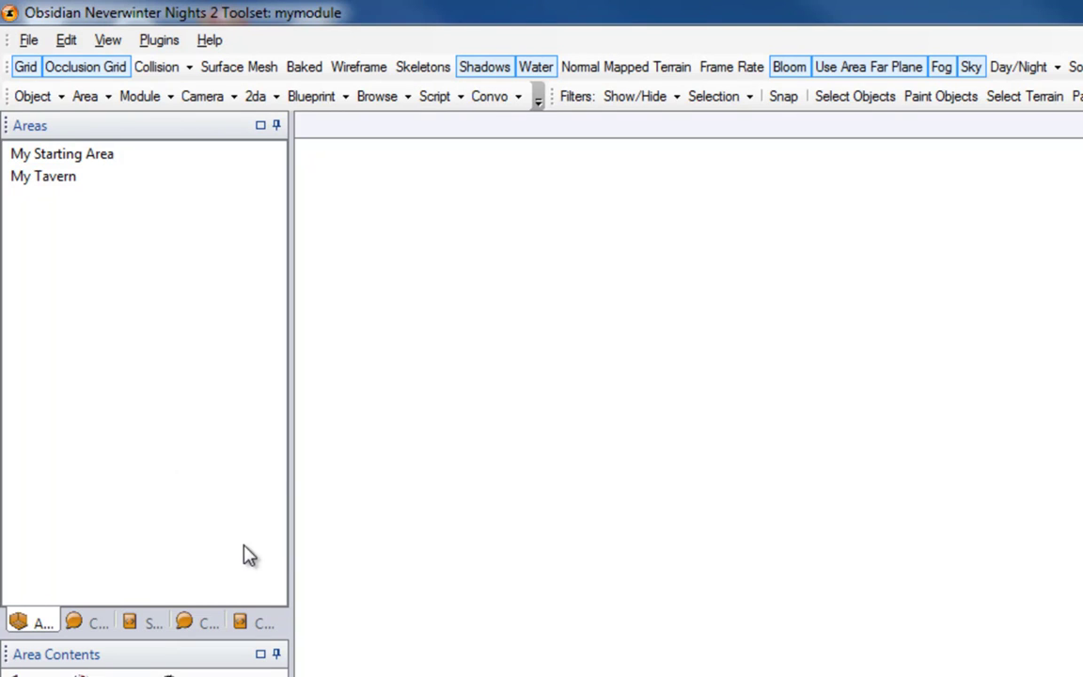
Select and then deselect My Starting Area in the module's areas list
{"action": "left_click", "coordinate": [82, 160]}
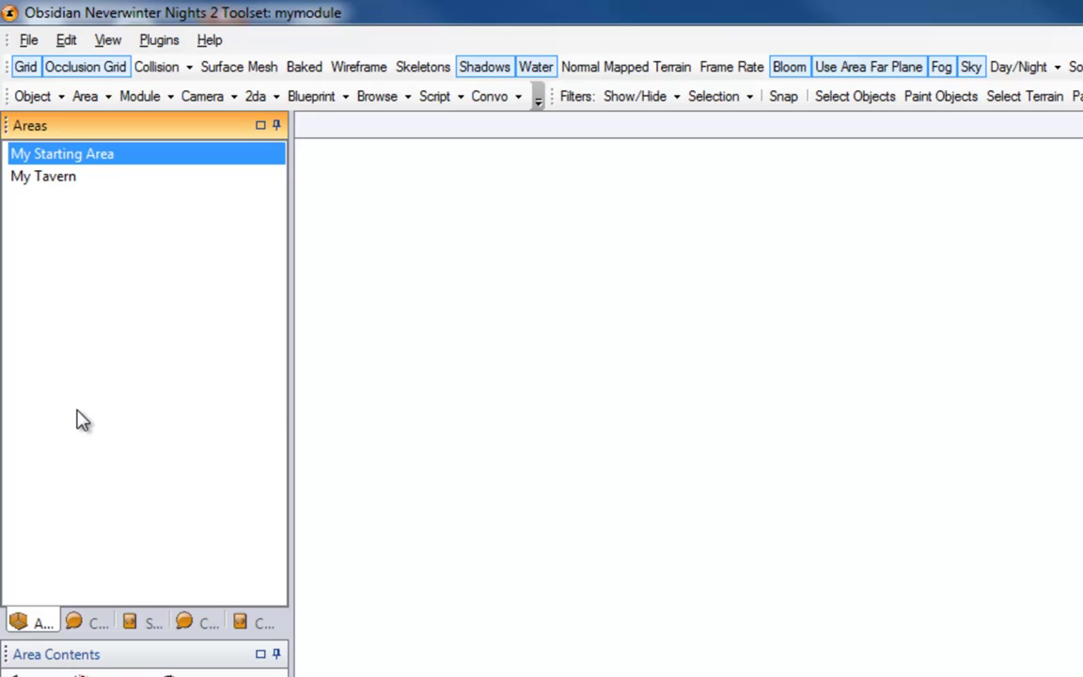
{"action": "left_click", "coordinate": [107, 235]}
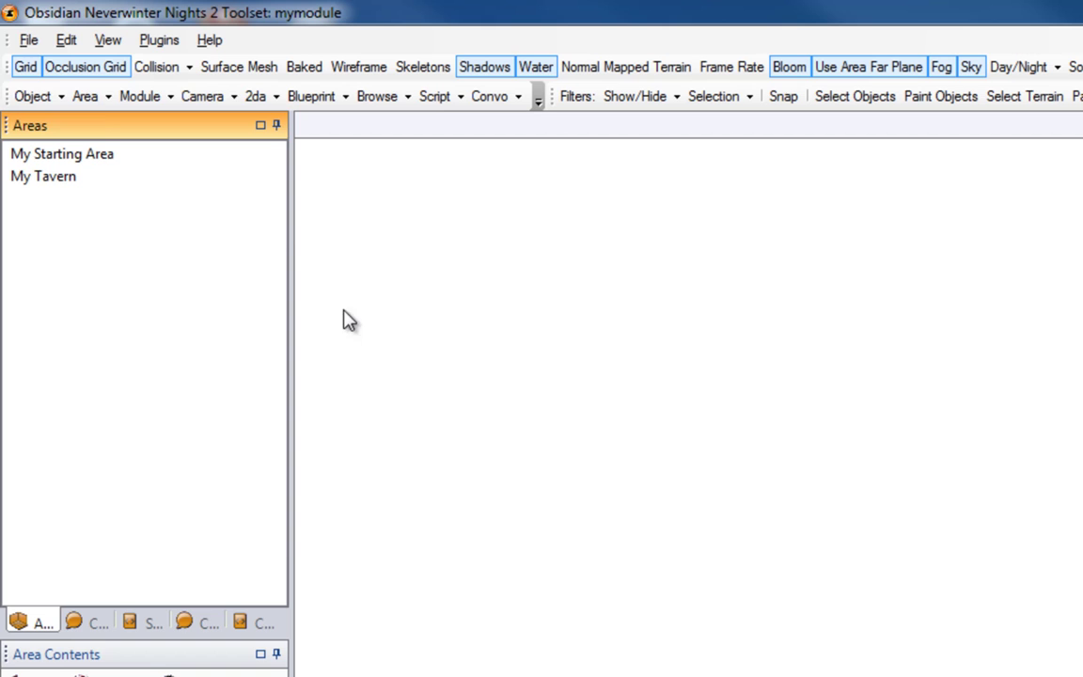
Open Shared Content preparation, inspect the temp\nwn2\client folder's files, then return to the toolset
{"action": "left_click", "coordinate": [29, 41]}
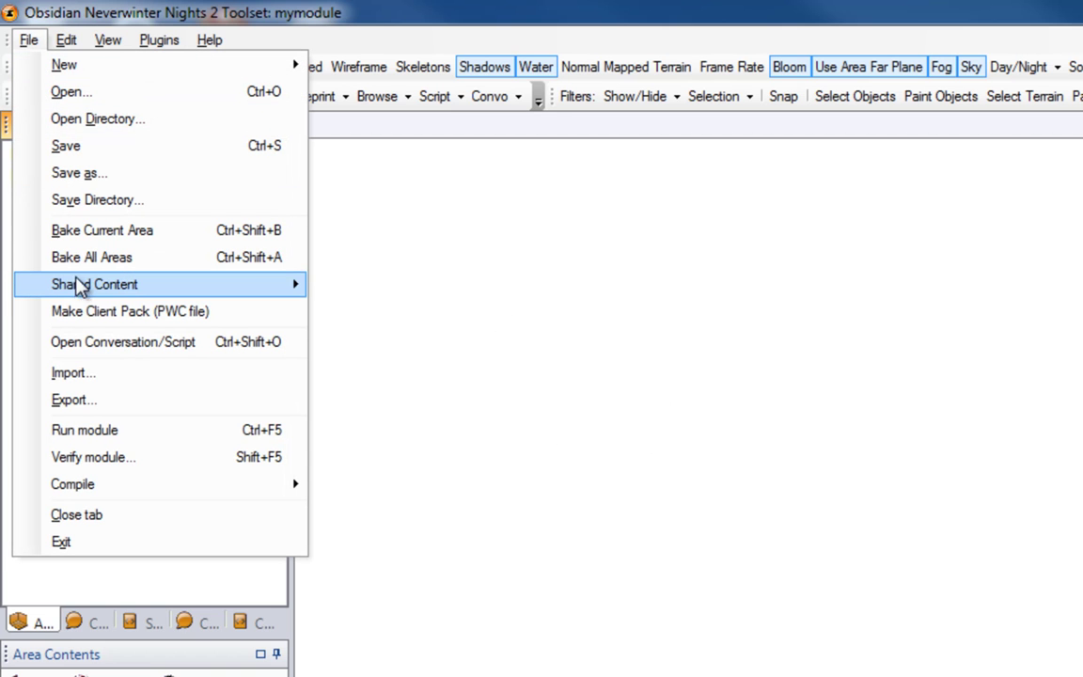
{"action": "mouse_move", "coordinate": [91, 290]}
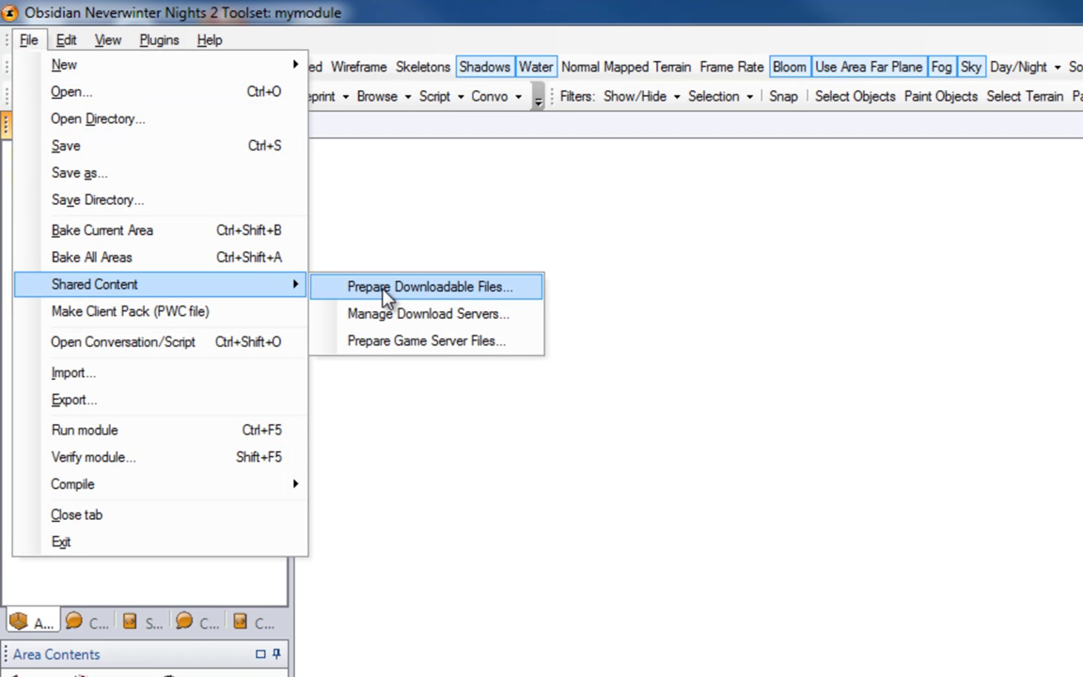
{"action": "left_click", "coordinate": [458, 288]}
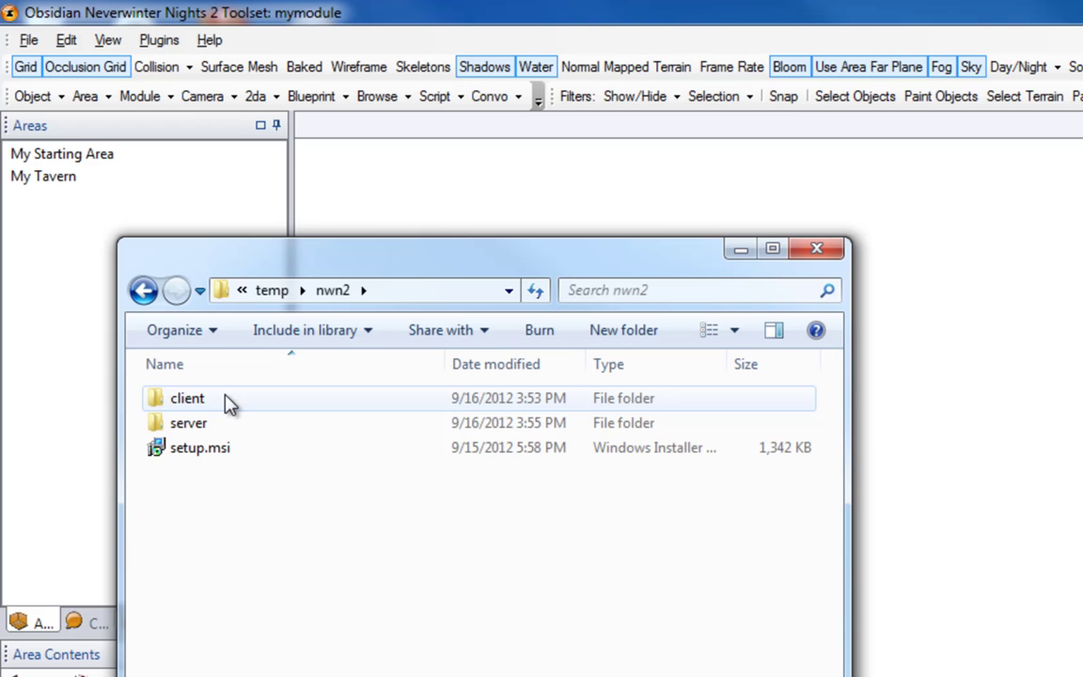
{"action": "double_click", "coordinate": [223, 399]}
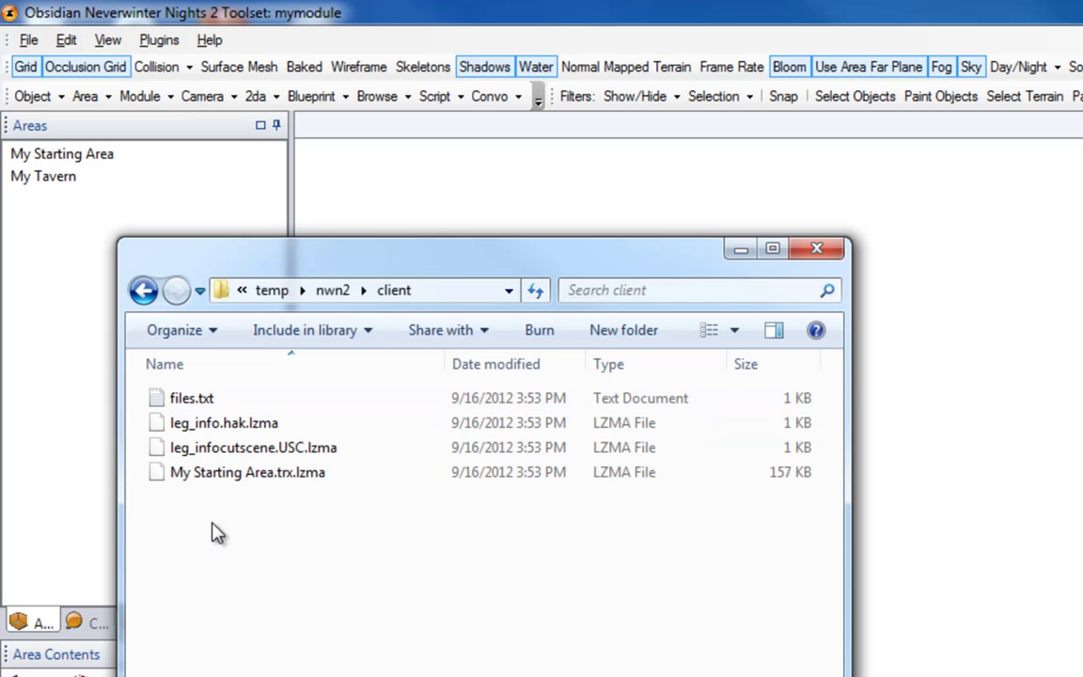
{"action": "left_click", "coordinate": [142, 291]}
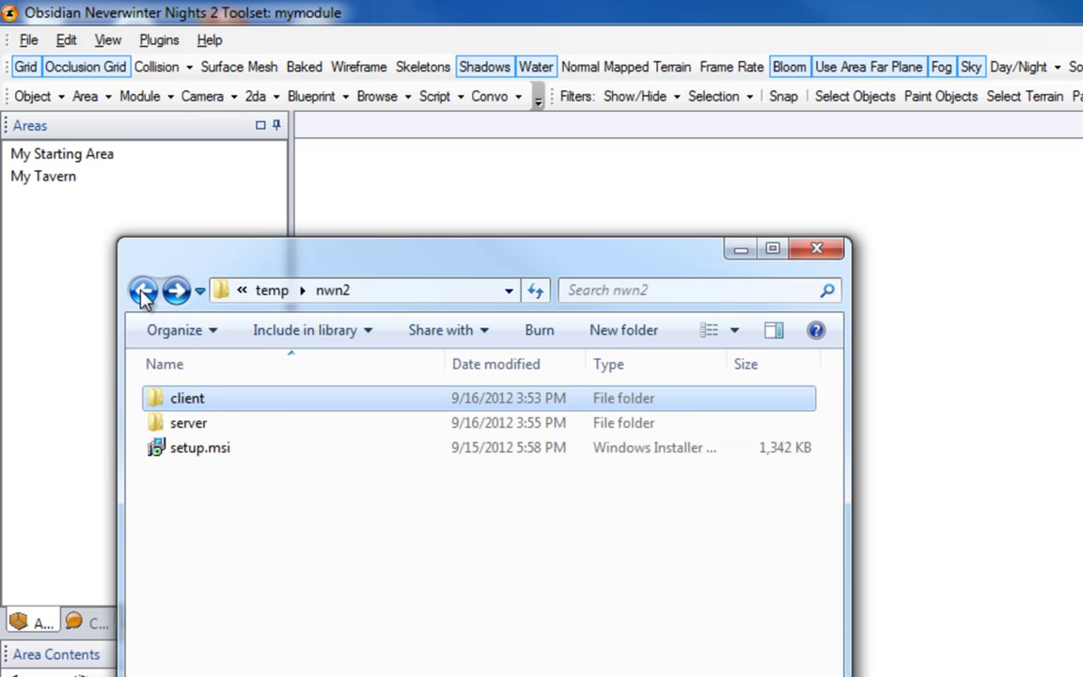
{"action": "left_click", "coordinate": [233, 14]}
Prepare downloadable files with Skip haks ticked, scanning and staging the single changed file (1/1)
{"action": "left_click", "coordinate": [29, 41]}
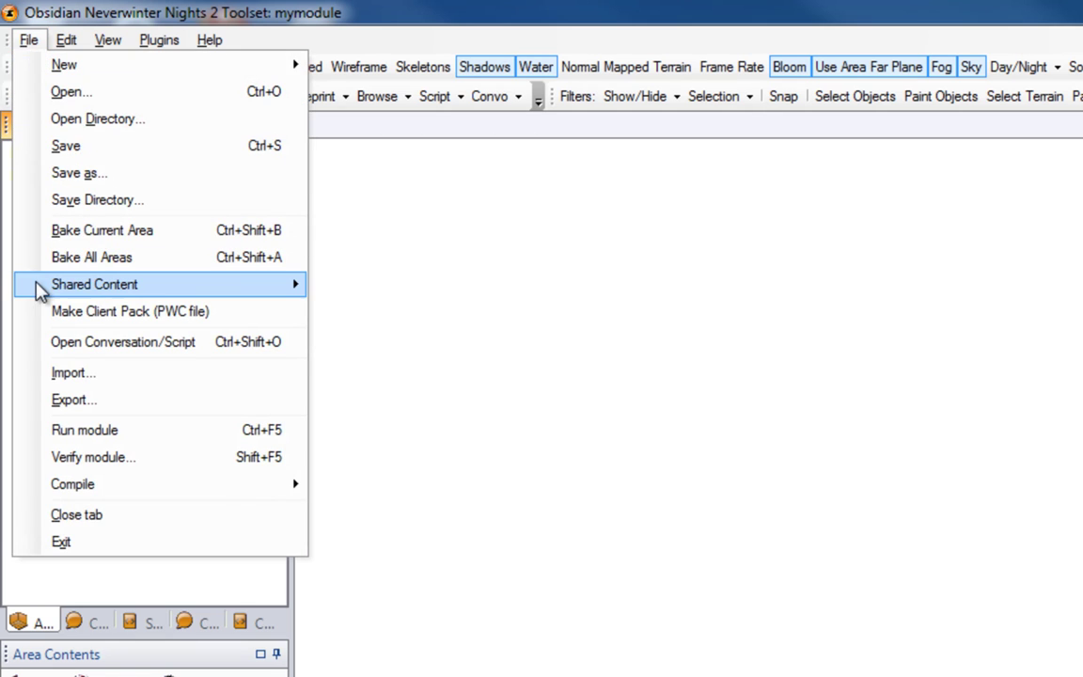
{"action": "mouse_move", "coordinate": [238, 289]}
{"action": "left_click", "coordinate": [398, 291]}
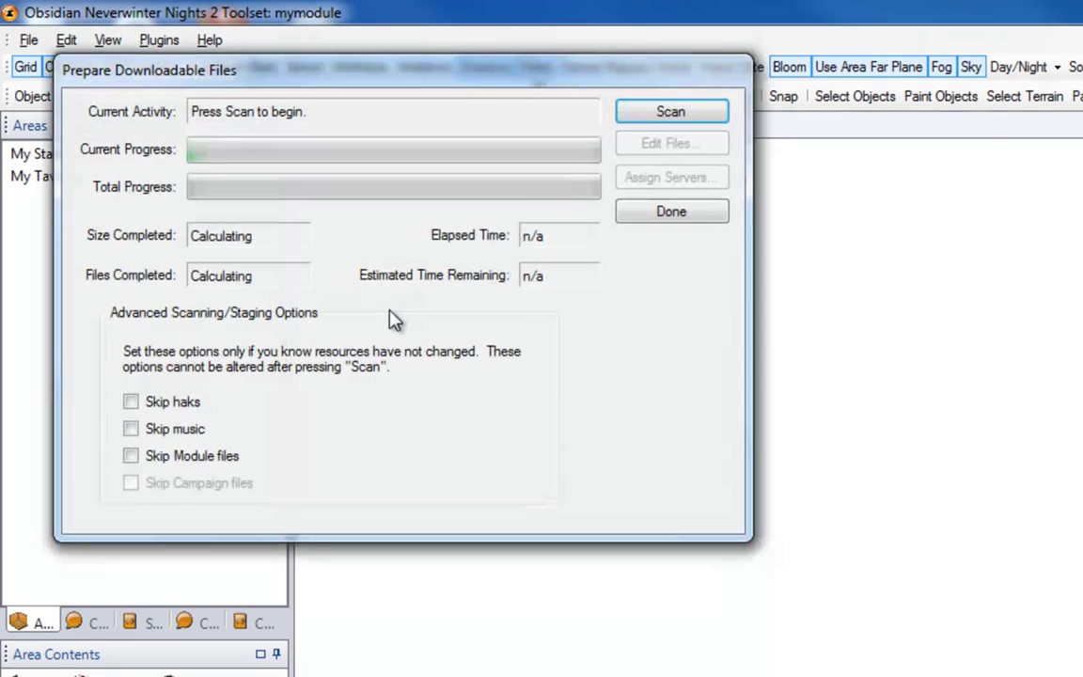
{"action": "left_click_drag", "start_coordinate": [263, 66], "coordinate": [519, 161]}
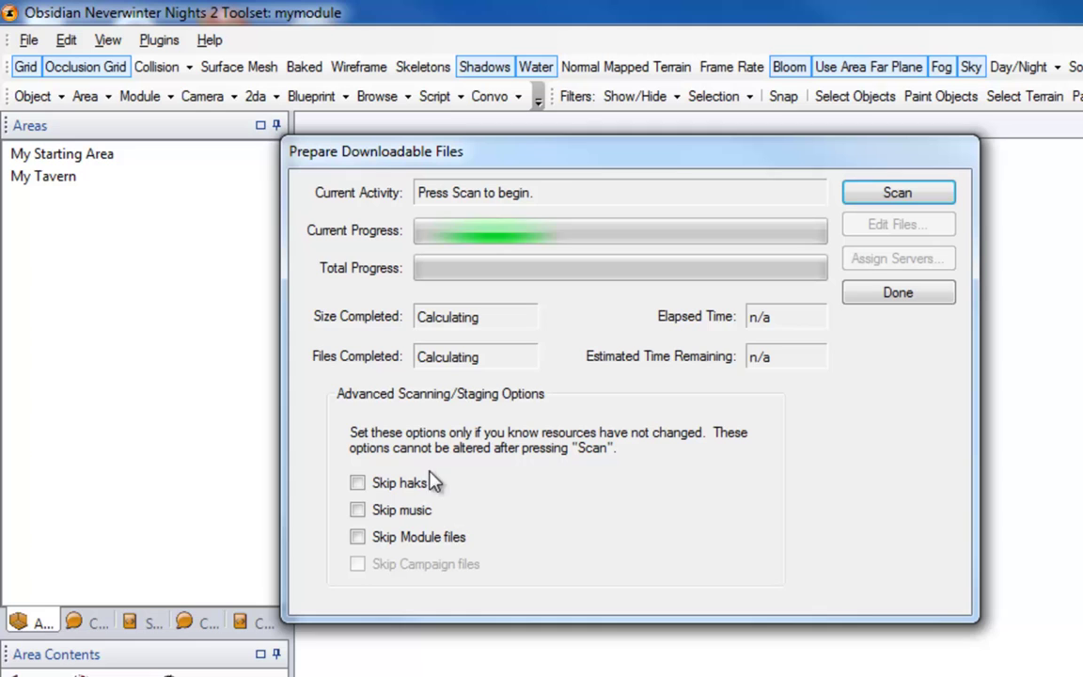
{"action": "left_click", "coordinate": [358, 483]}
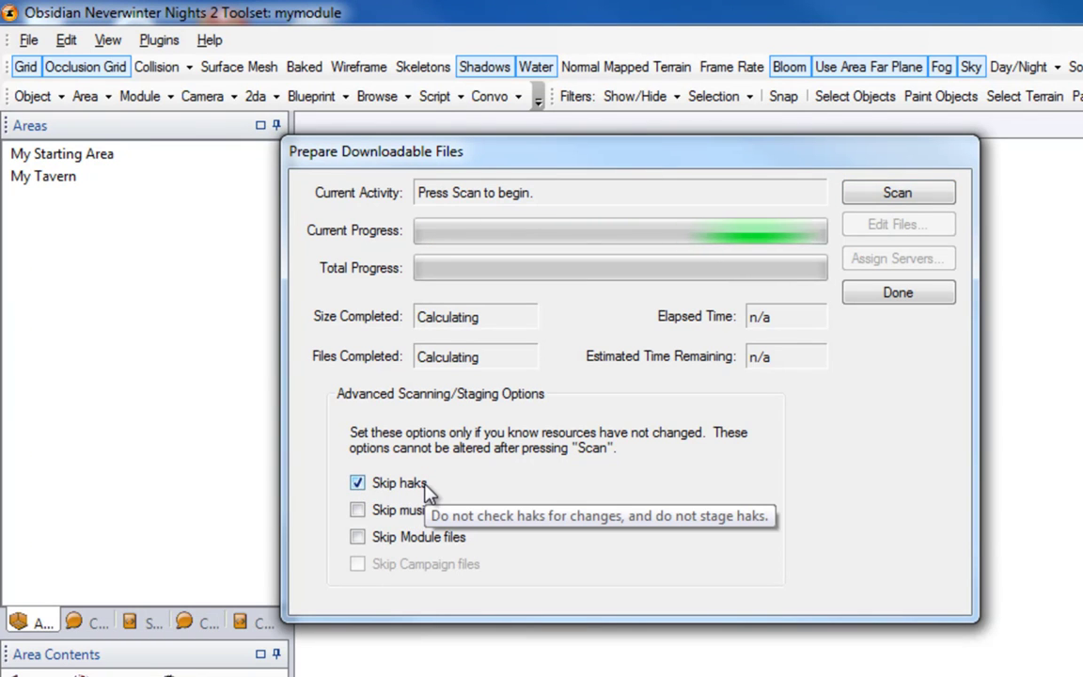
{"action": "left_click", "coordinate": [891, 197]}
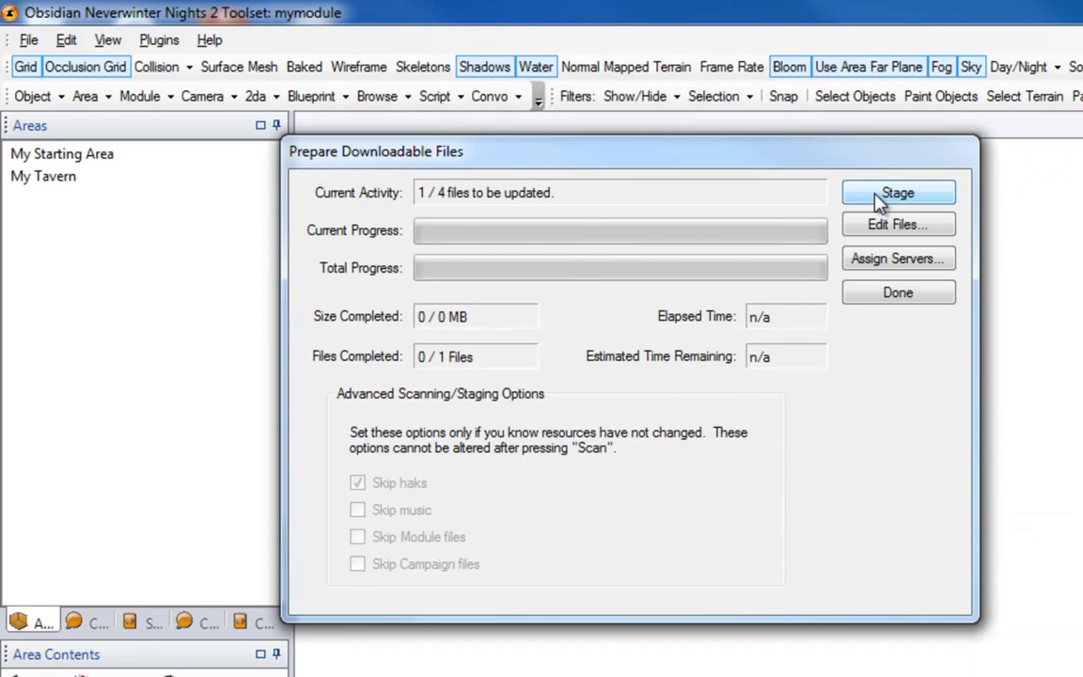
{"action": "left_click", "coordinate": [879, 199]}
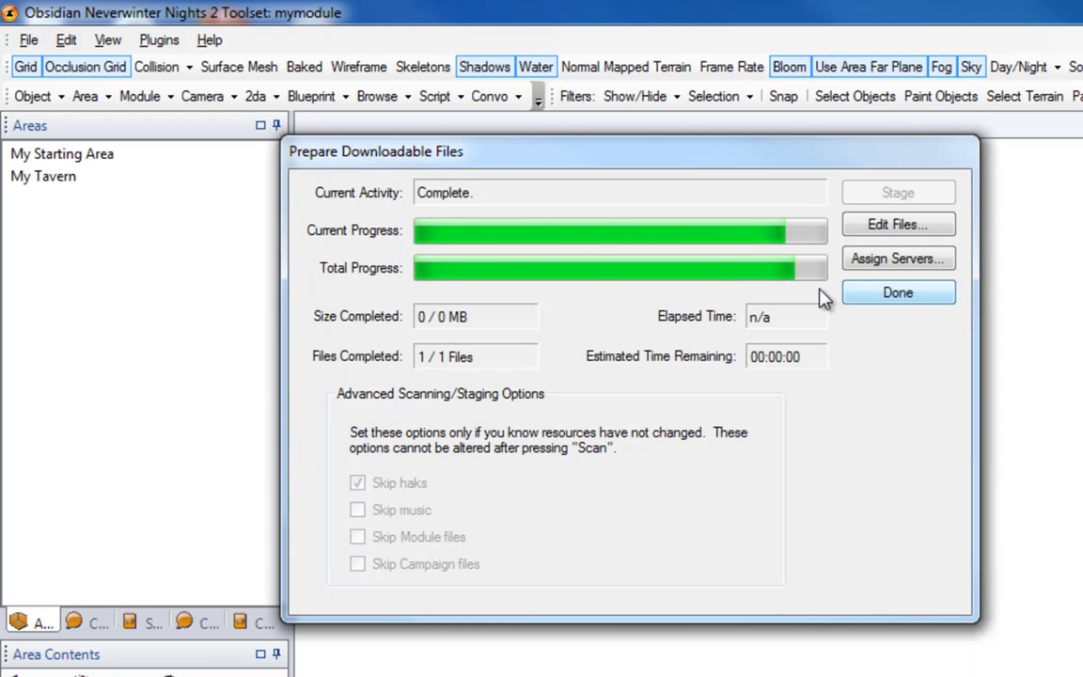
{"action": "left_click", "coordinate": [898, 294]}
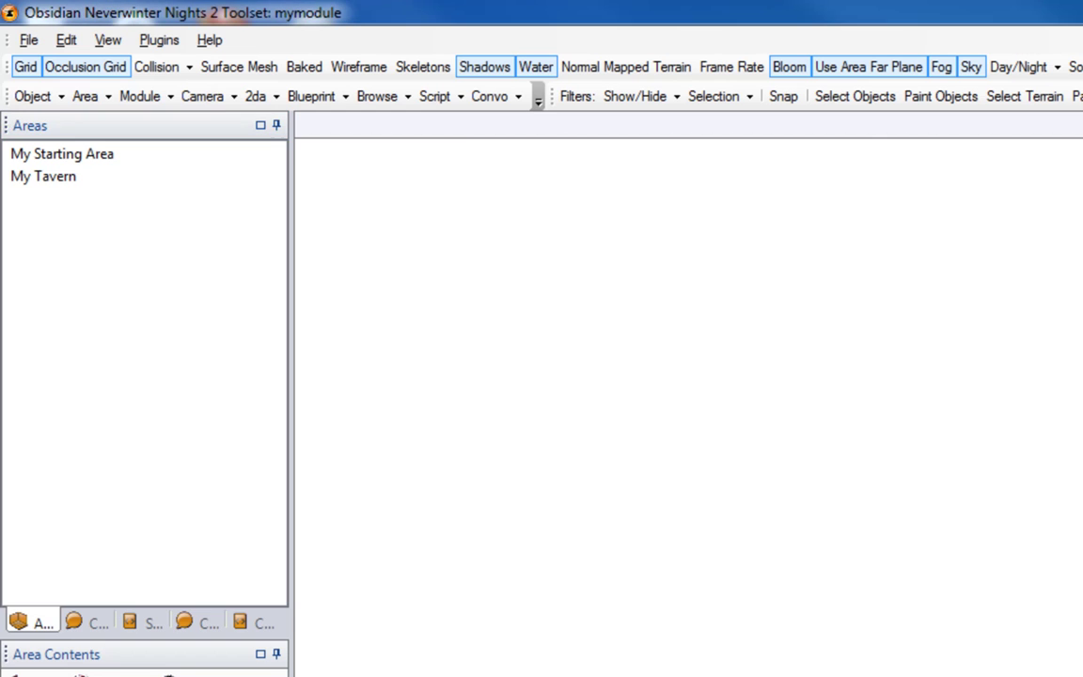
Open the client folder and locate the newly staged My Tavern.trx.lzma file
{"action": "key", "text": "alt+Tab"}
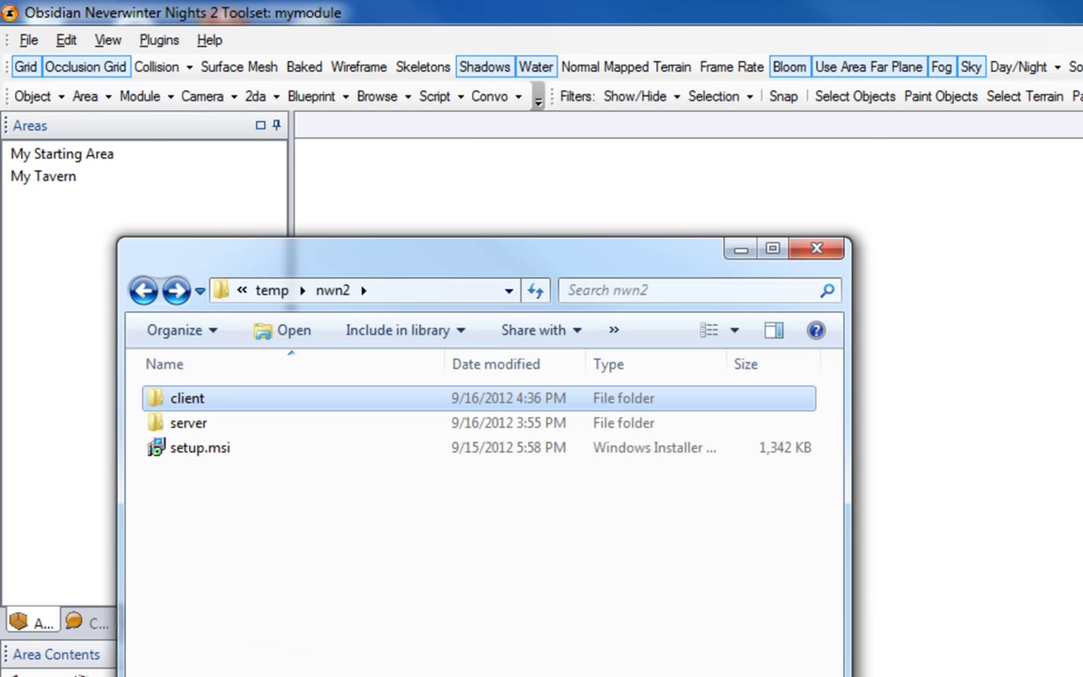
{"action": "double_click", "coordinate": [183, 398]}
{"action": "left_click", "coordinate": [230, 497]}
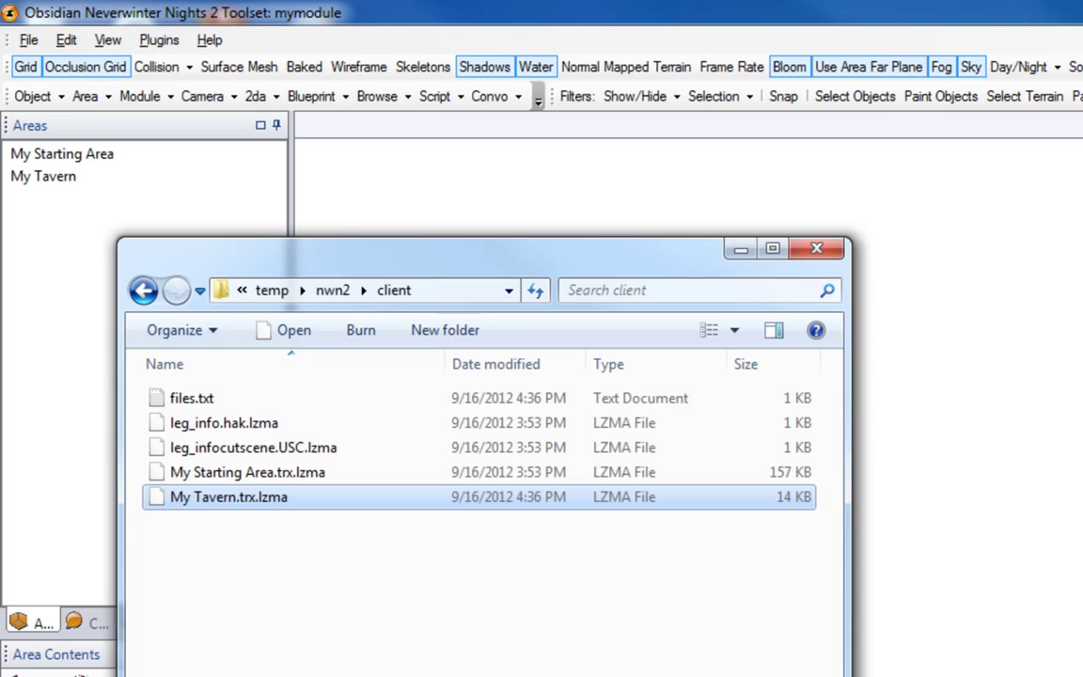
{"action": "left_click", "coordinate": [239, 665]}
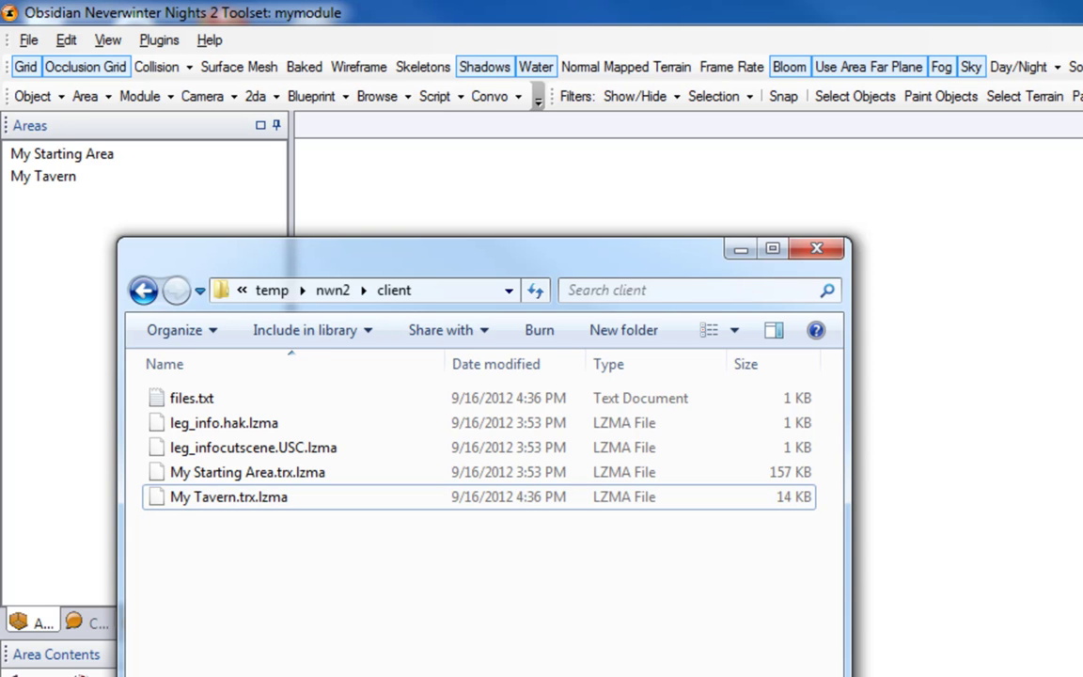
View files.txt in Notepad, highlighting the My Tavern download line, then close it
{"action": "double_click", "coordinate": [192, 400]}
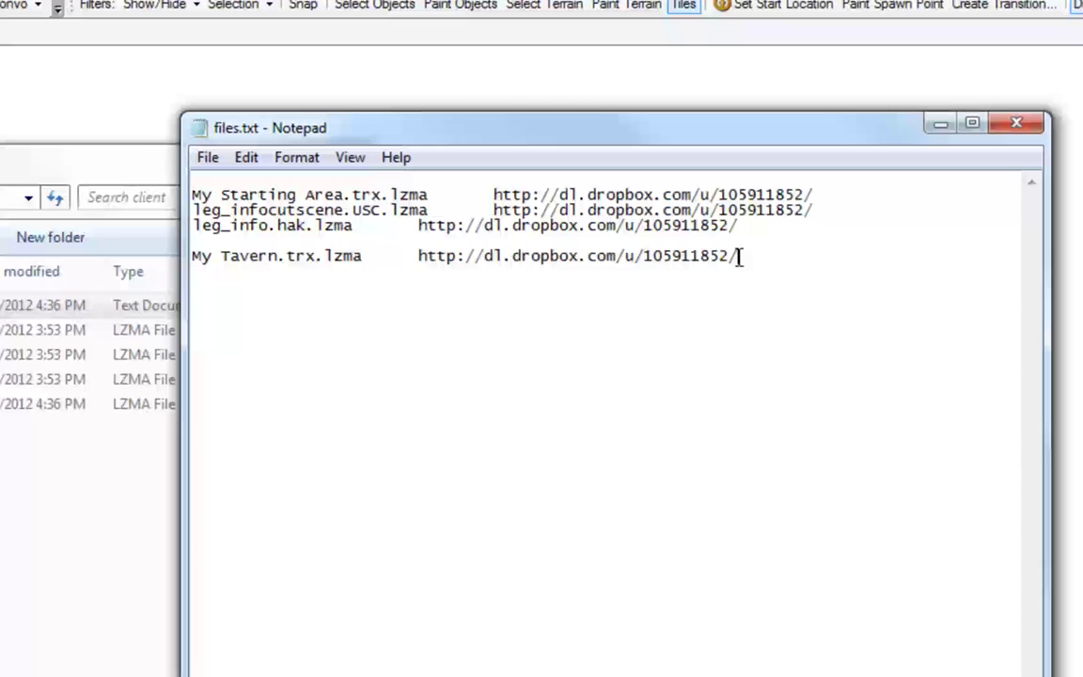
{"action": "left_click_drag", "start_coordinate": [739, 256], "coordinate": [189, 264]}
{"action": "left_click", "coordinate": [350, 372]}
{"action": "left_click", "coordinate": [1014, 126]}
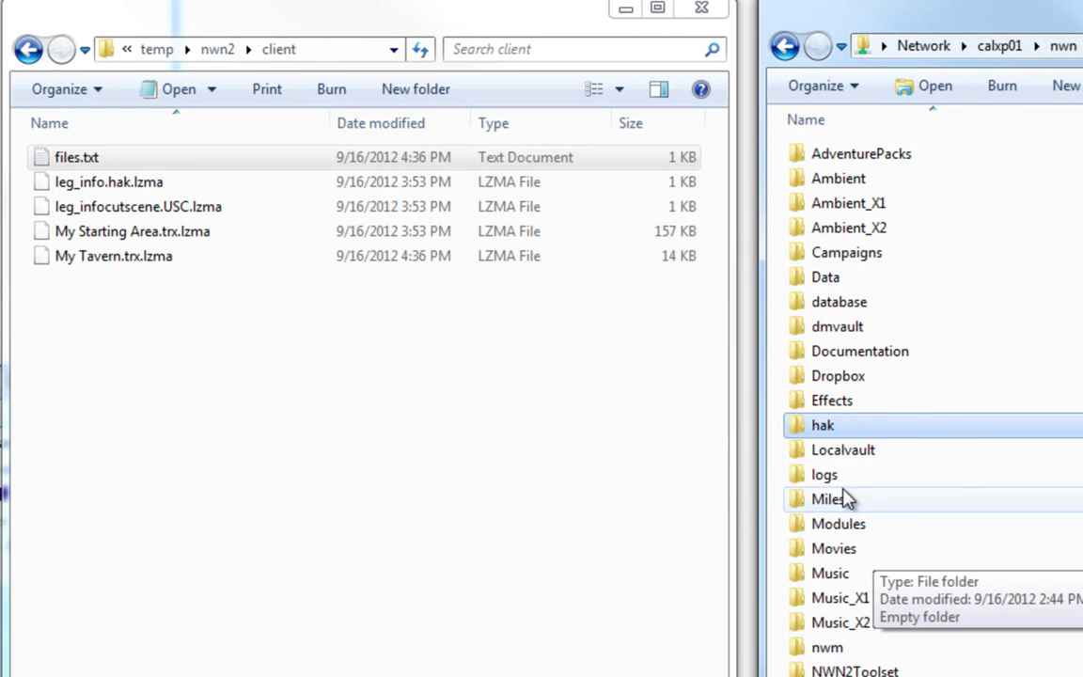
Open the Dropbox > Public folder on the server share
{"action": "left_click", "coordinate": [851, 378]}
{"action": "double_click", "coordinate": [851, 378]}
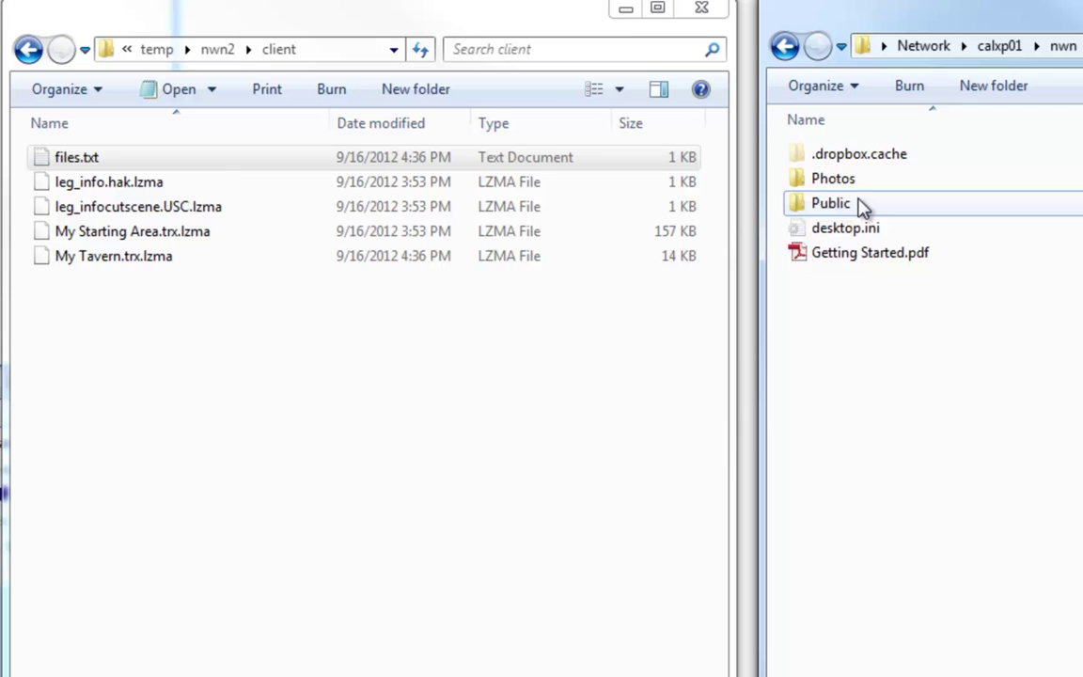
{"action": "double_click", "coordinate": [861, 207]}
Copy the client lzma files, including My Tavern.trx.lzma, into Public, then return to the nwn2 and nwn folders
{"action": "left_click", "coordinate": [97, 184]}
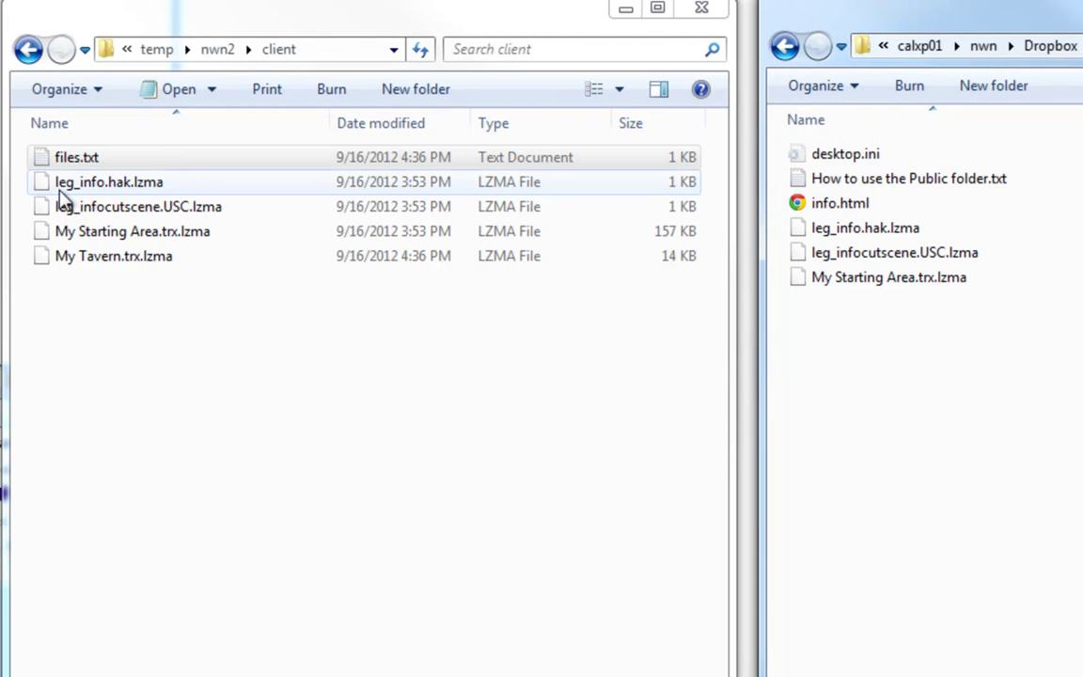
{"action": "left_click", "coordinate": [63, 254], "text": "shift"}
{"action": "left_click_drag", "start_coordinate": [63, 254], "coordinate": [1034, 450]}
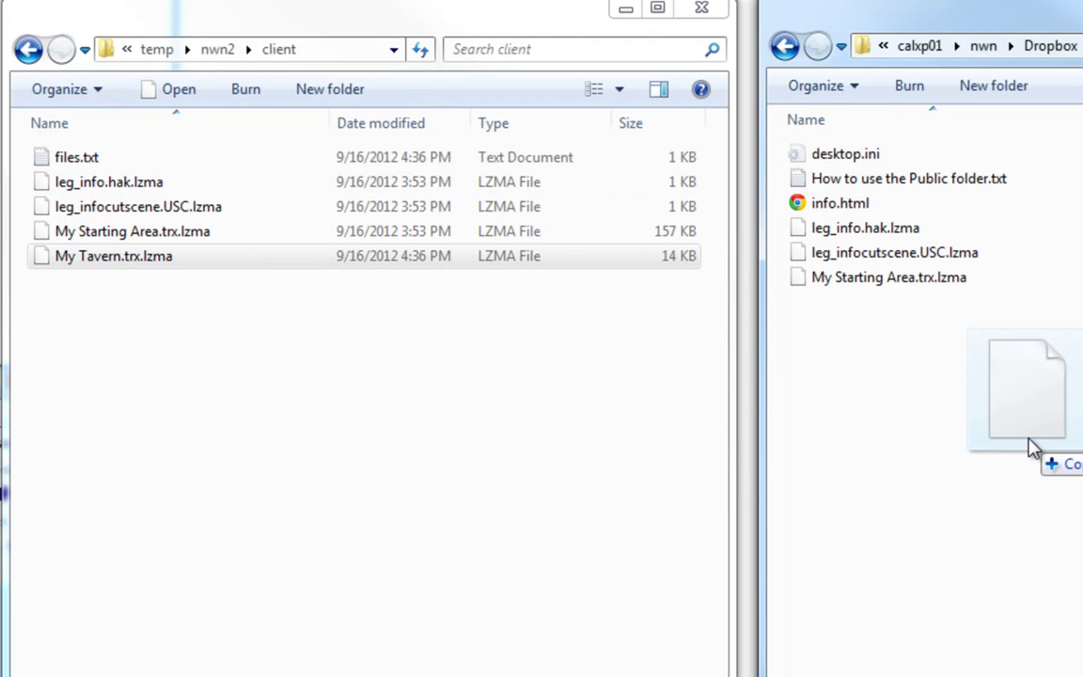
{"action": "right_click_drag", "start_coordinate": [1033, 449], "coordinate": [1033, 449]}
{"action": "left_click", "coordinate": [1051, 451]}
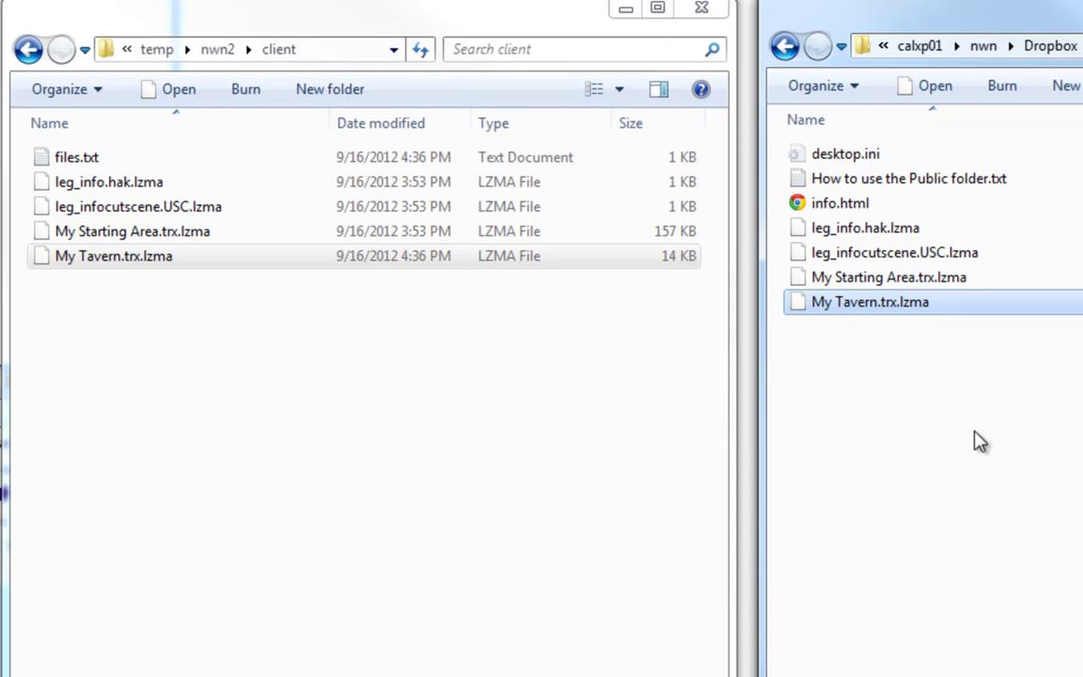
{"action": "left_click", "coordinate": [1015, 440]}
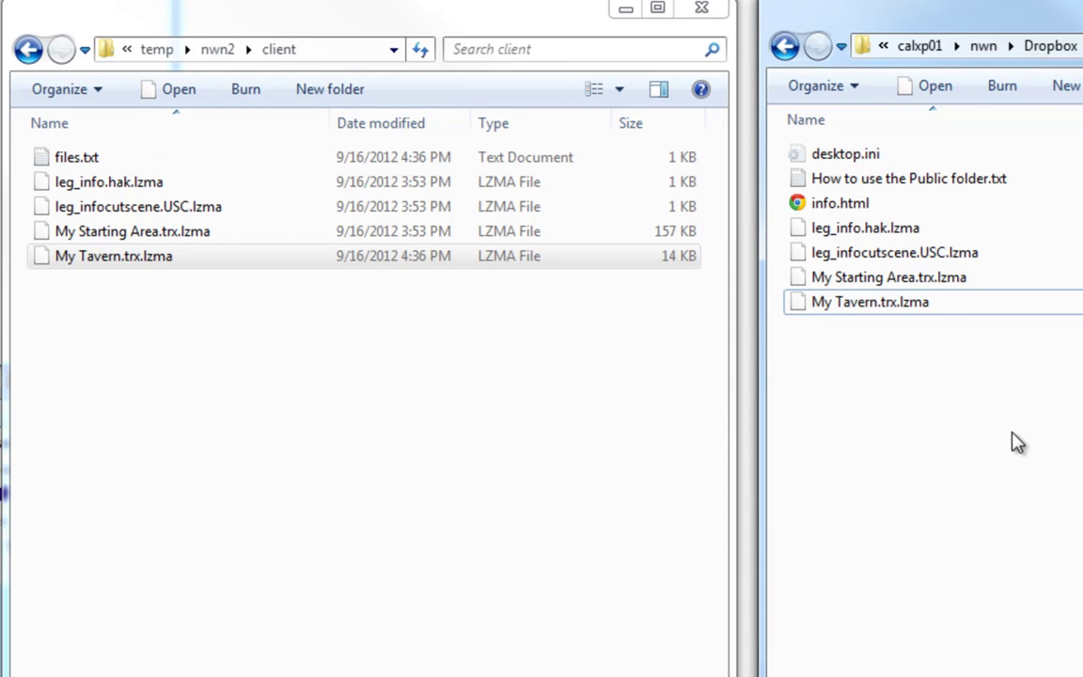
{"action": "left_click", "coordinate": [208, 53]}
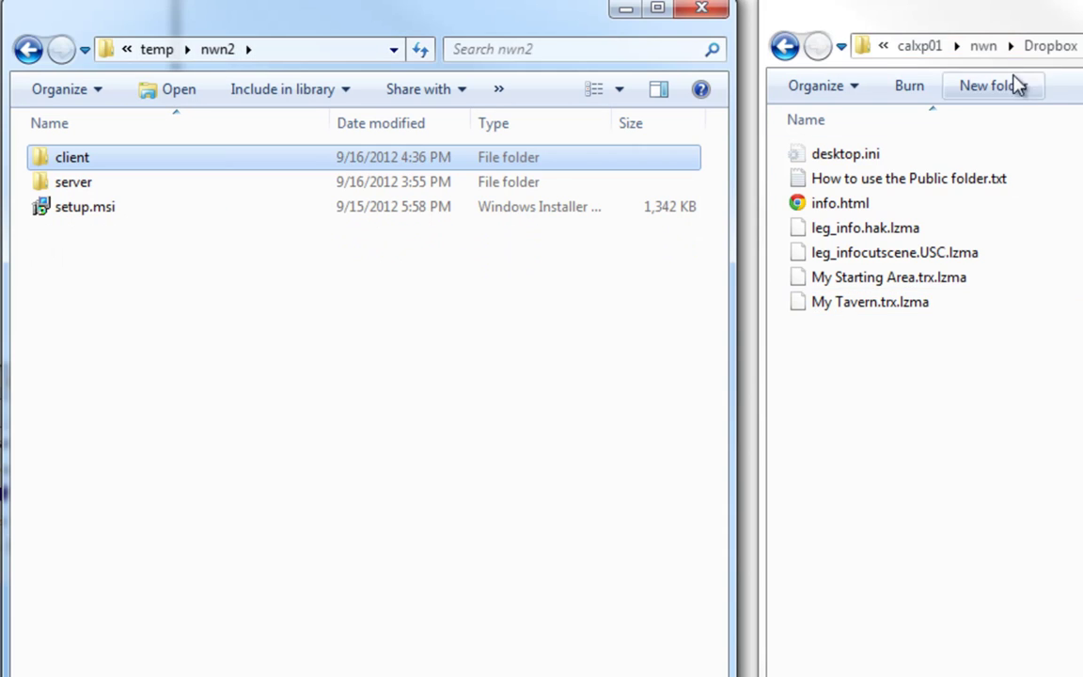
{"action": "left_click", "coordinate": [978, 48]}
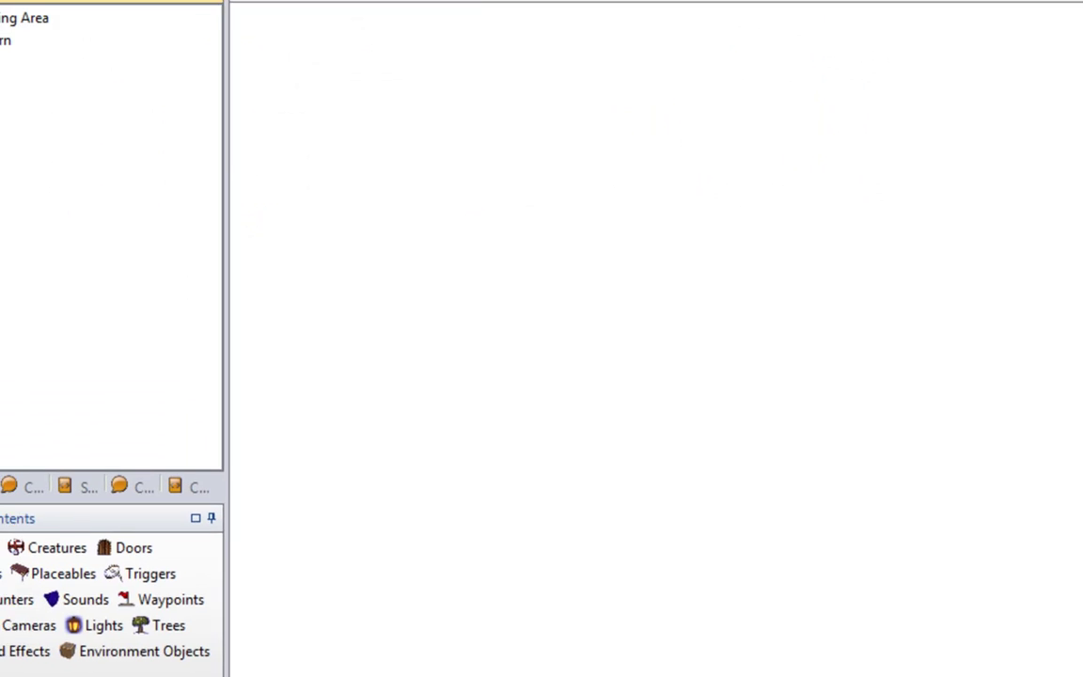
Stage the game server files to c:\temp\nwn2\server with hak file staging skipped
{"action": "left_click", "coordinate": [30, 40]}
{"action": "mouse_move", "coordinate": [13, 284]}
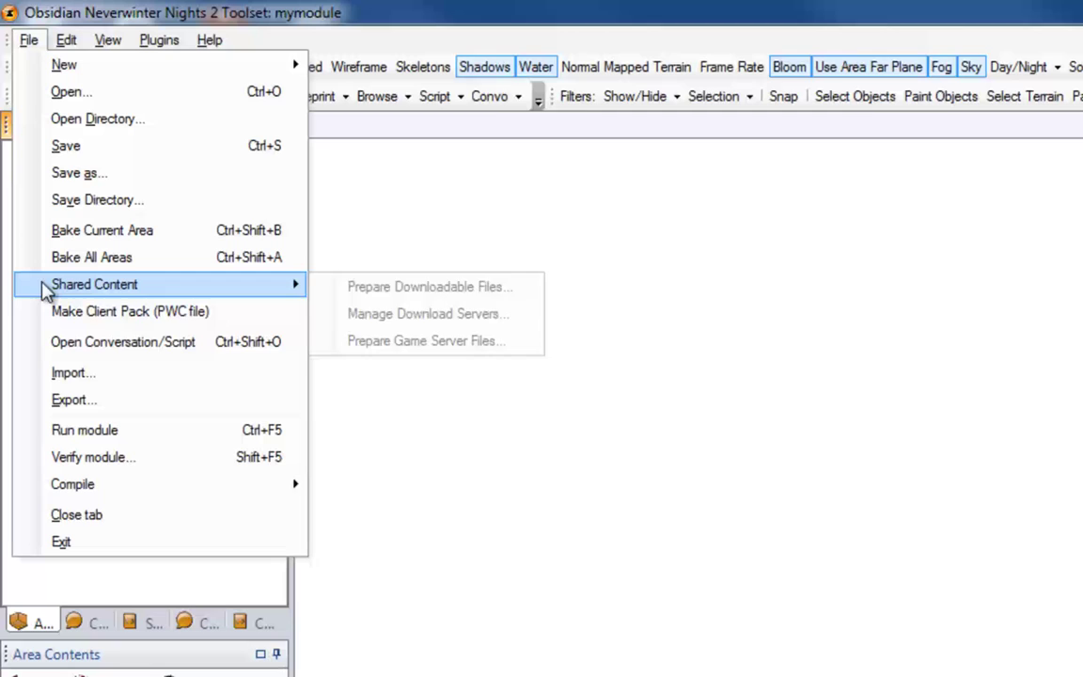
{"action": "left_click", "coordinate": [426, 340]}
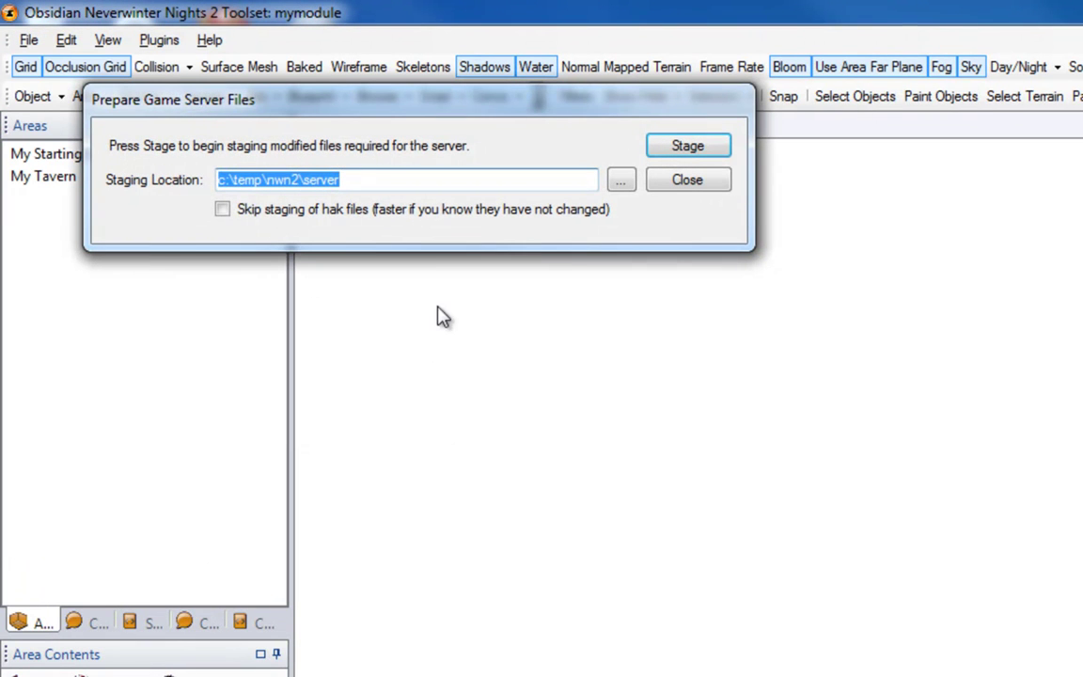
{"action": "left_click", "coordinate": [221, 210]}
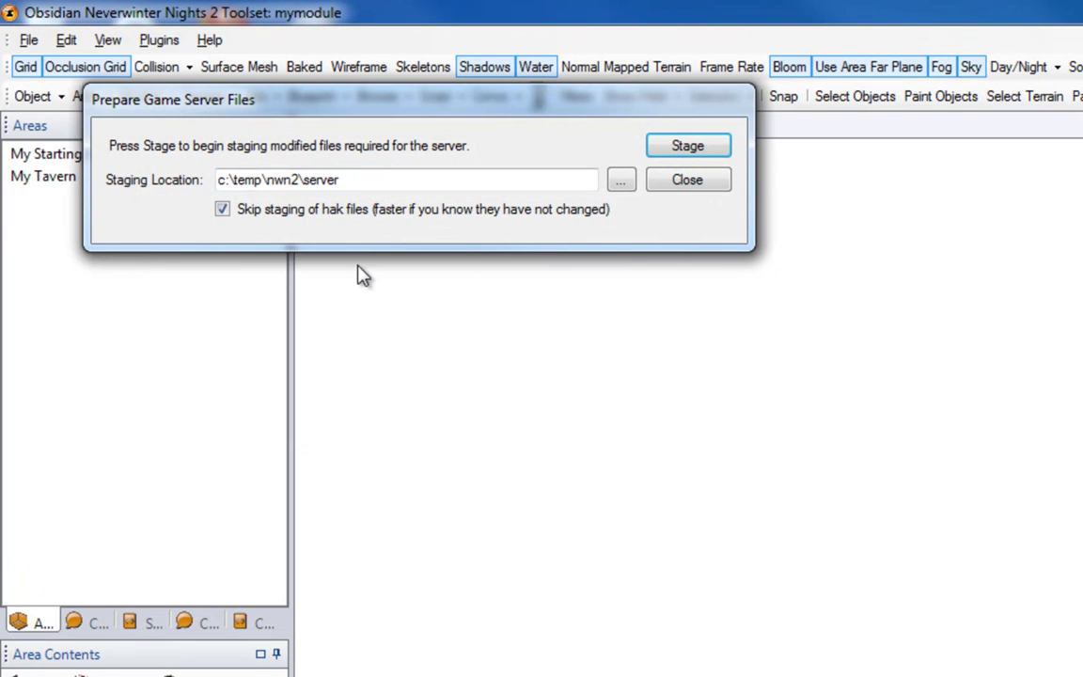
{"action": "left_click", "coordinate": [686, 147]}
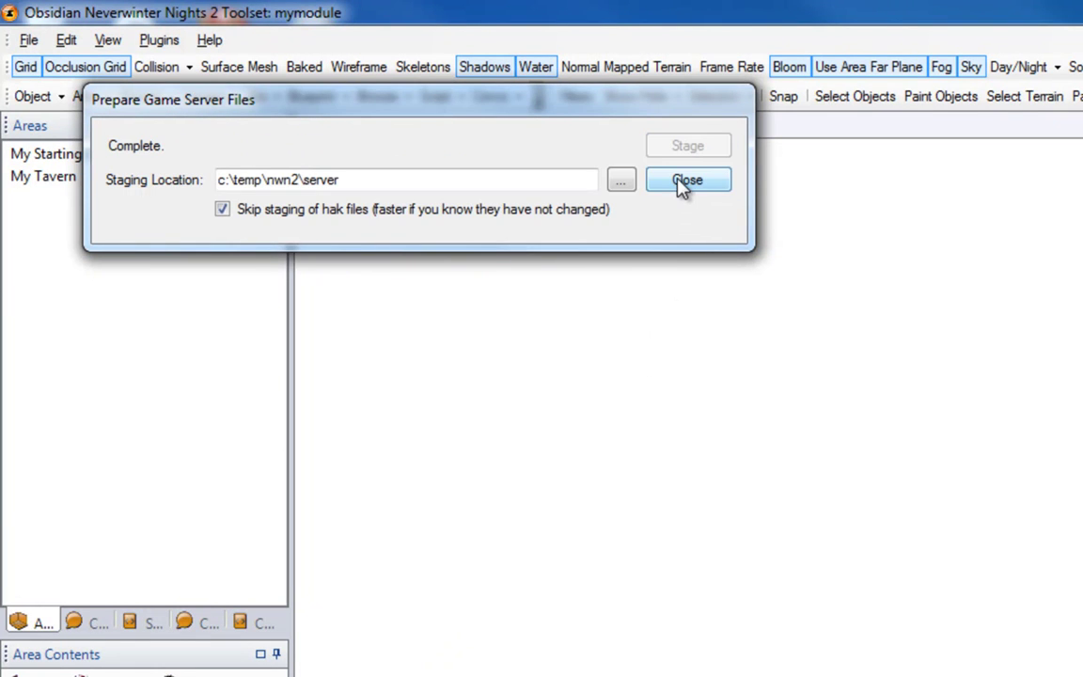
{"action": "left_click", "coordinate": [684, 181]}
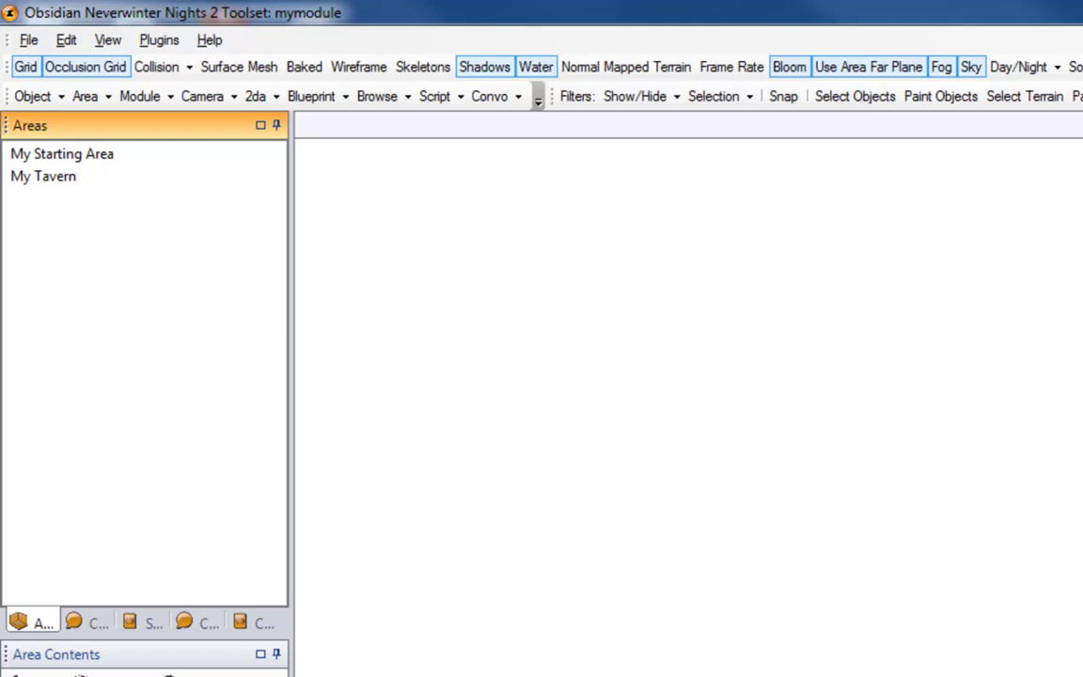
{"action": "key", "text": "alt+Tab"}
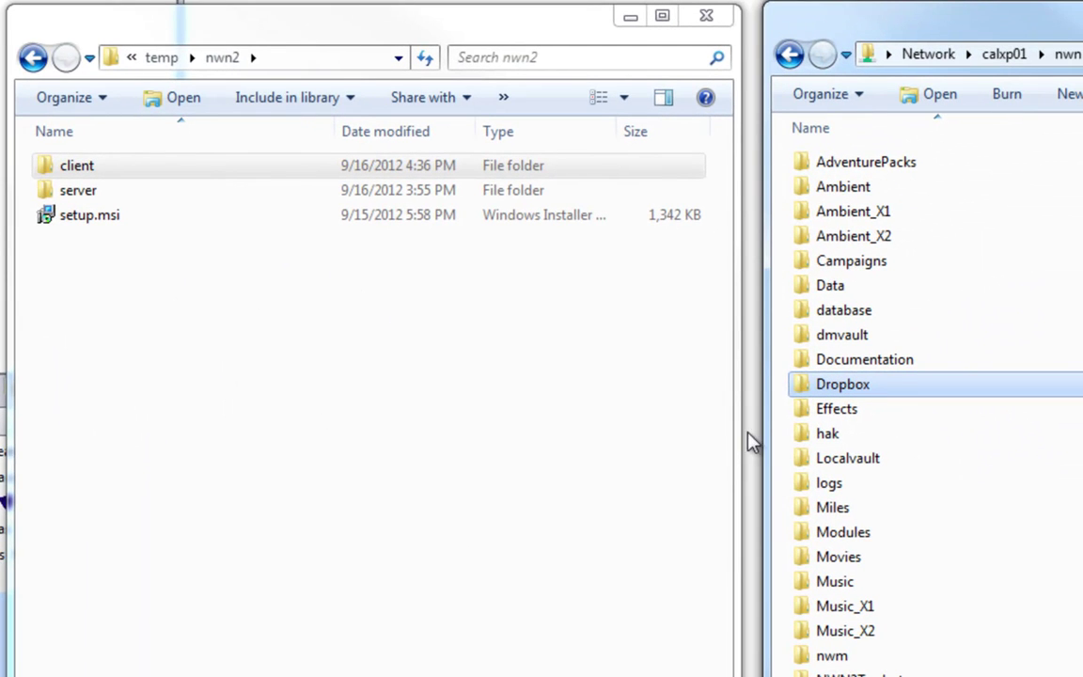
Open the staged server folder and highlight its hak, tlk and Modules folders
{"action": "double_click", "coordinate": [92, 191]}
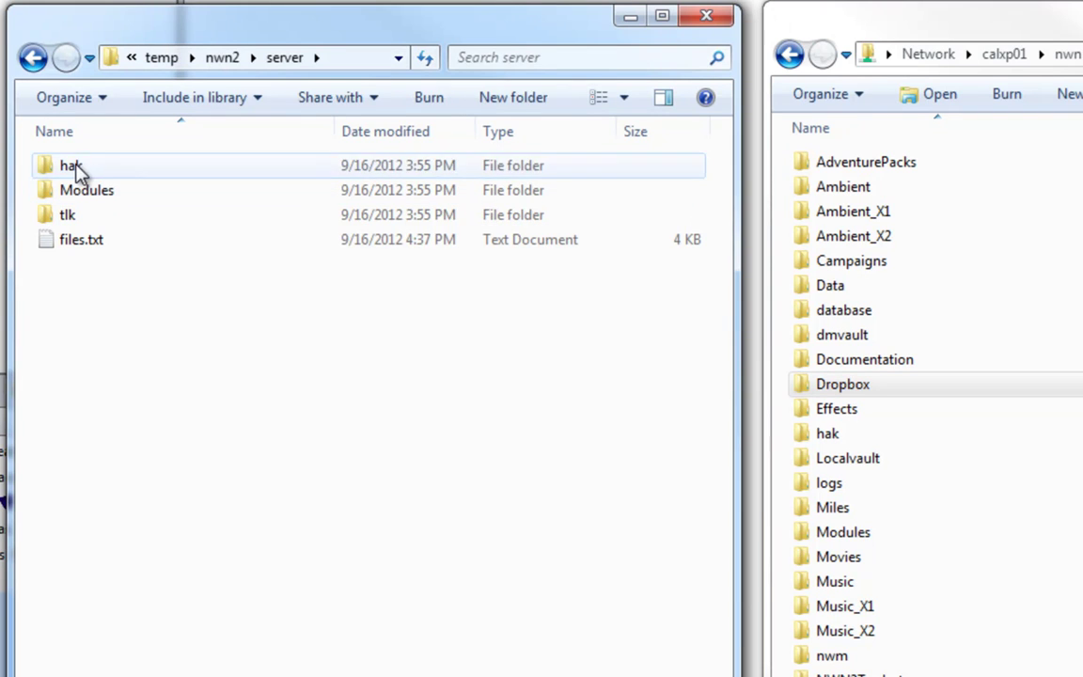
{"action": "left_click", "coordinate": [75, 167]}
{"action": "left_click", "coordinate": [85, 215]}
{"action": "left_click", "coordinate": [105, 192], "text": "ctrl"}
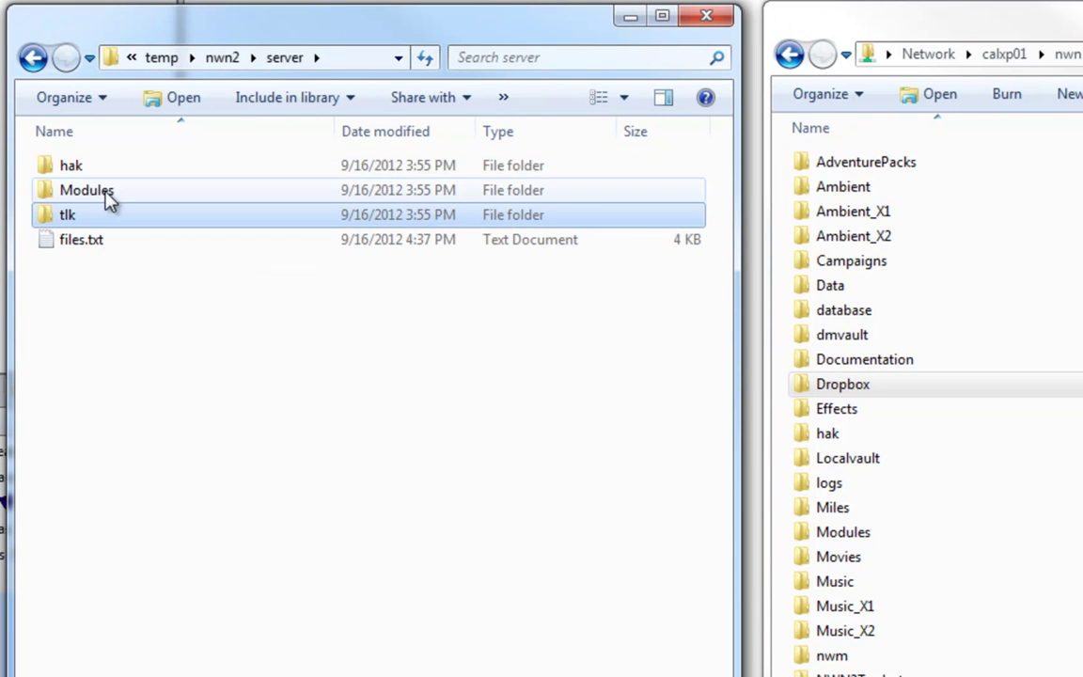
{"action": "left_click", "coordinate": [107, 195]}
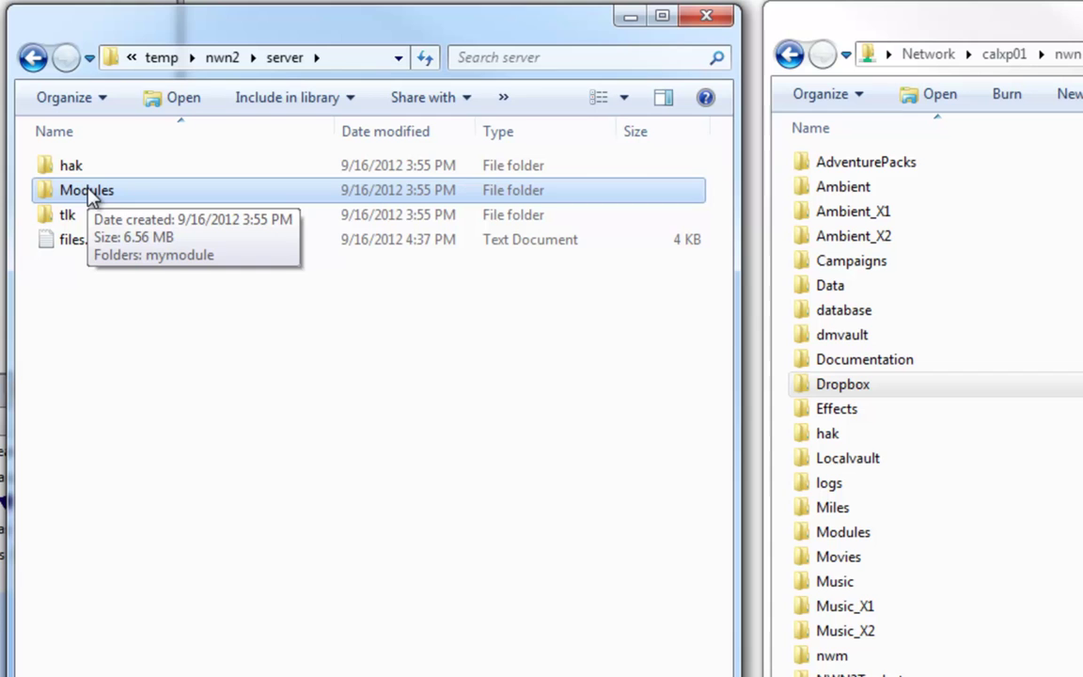
Open Modules > myserver on the network share beside the staged server folder
{"action": "double_click", "coordinate": [832, 531]}
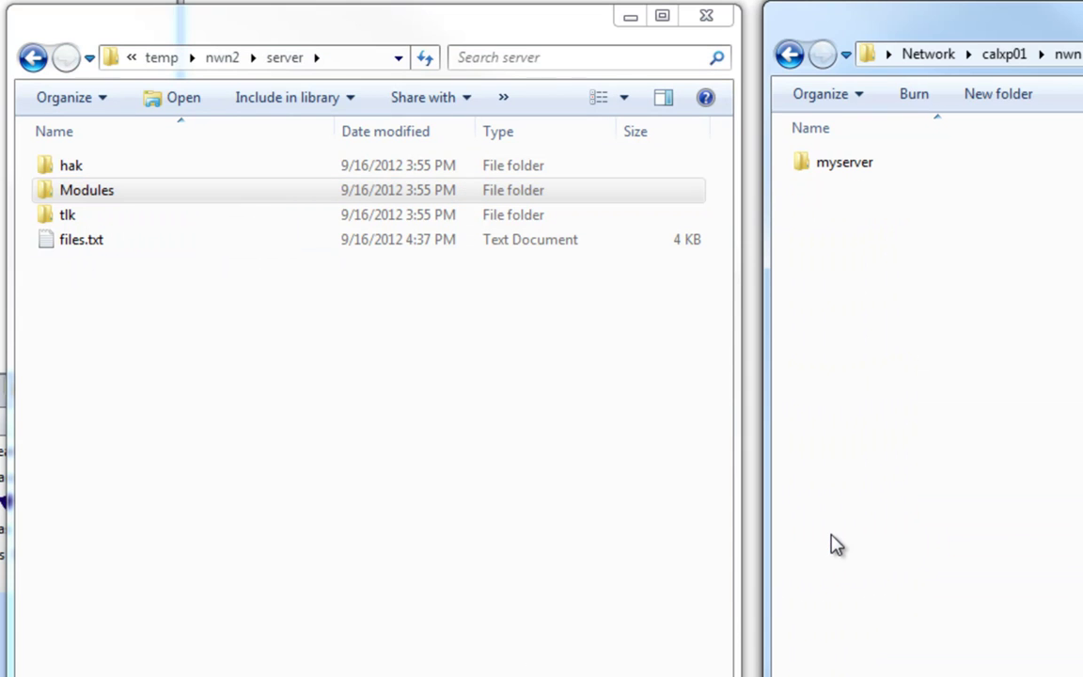
{"action": "double_click", "coordinate": [816, 165]}
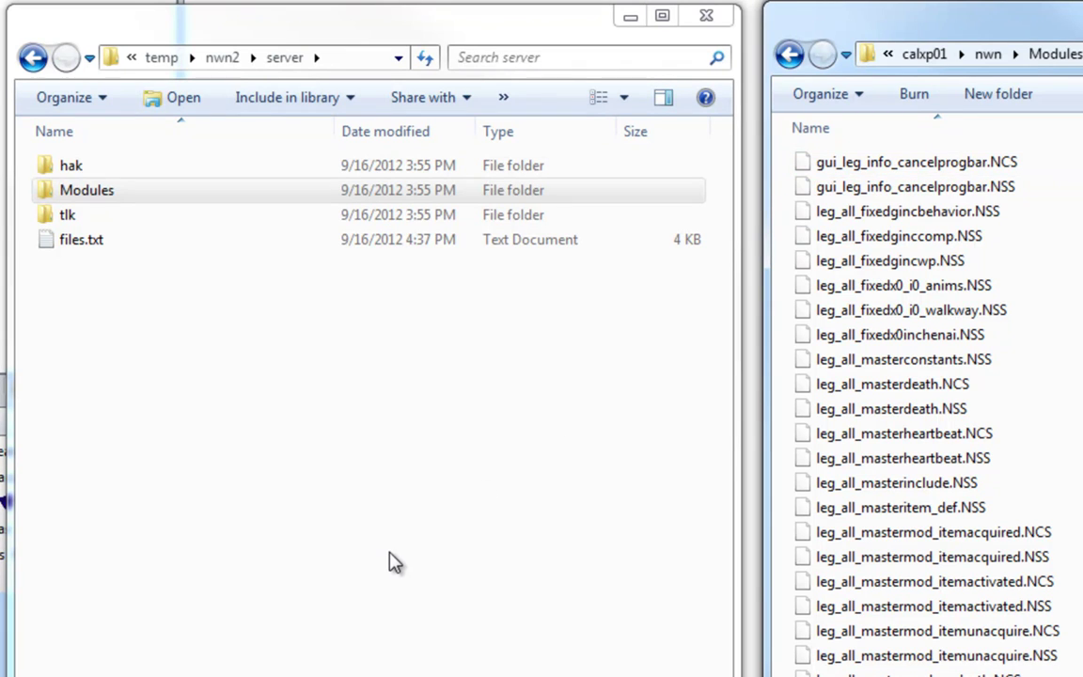
{"action": "left_click", "coordinate": [82, 192]}
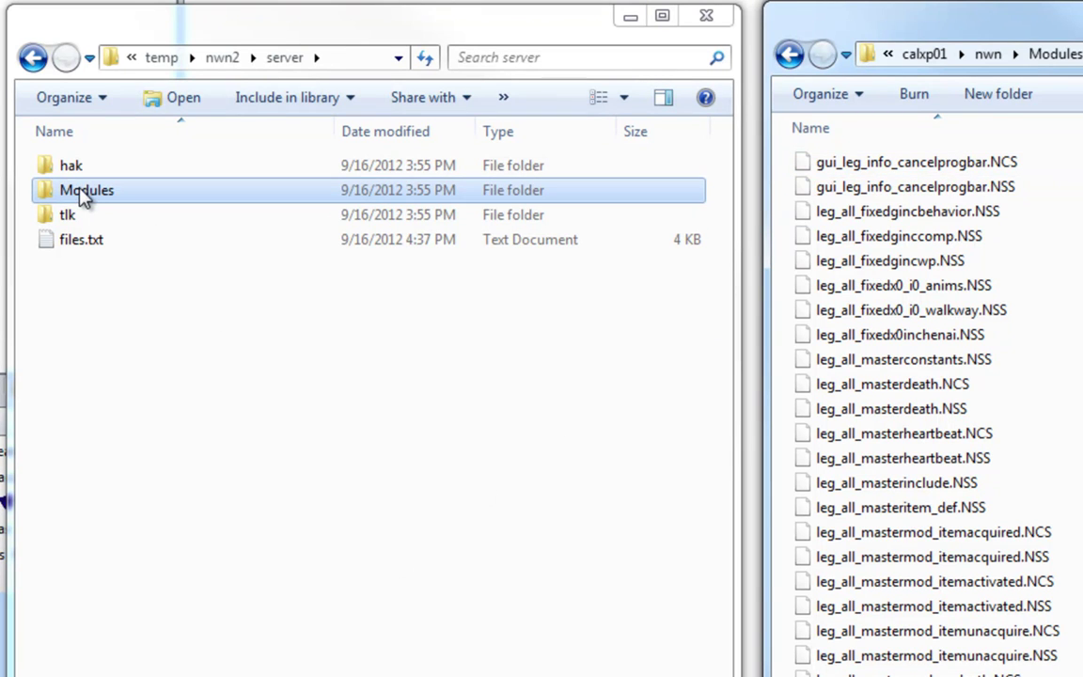
{"action": "left_click", "coordinate": [1055, 346]}
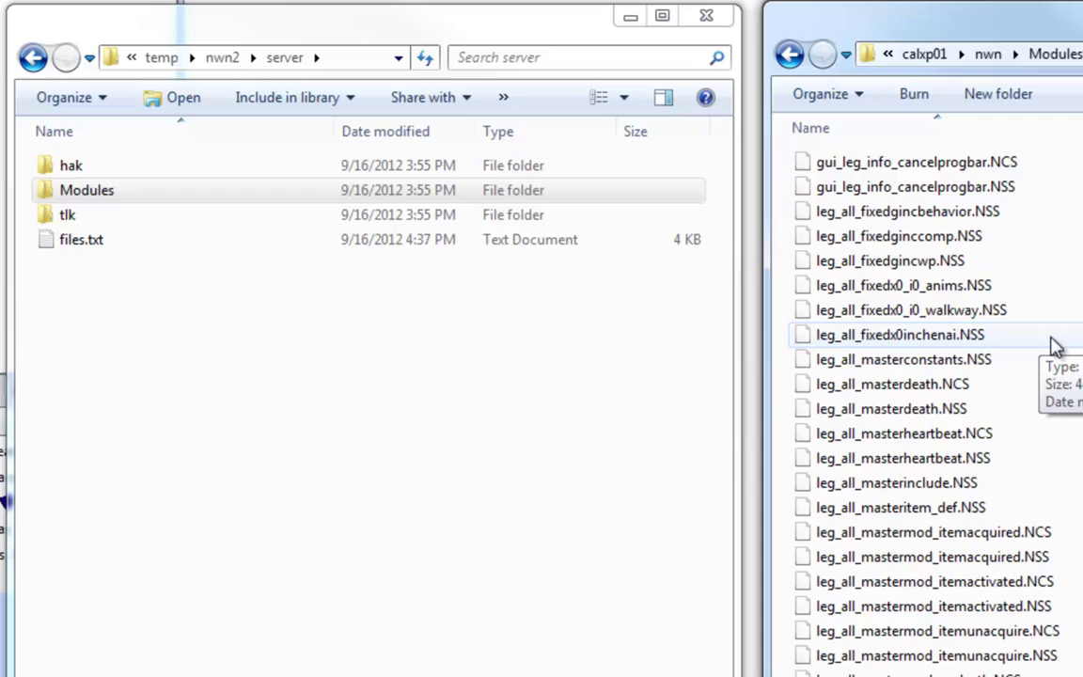
Open files.txt and review the staged entries, down to moduledownloaderresources.XML
{"action": "double_click", "coordinate": [77, 245]}
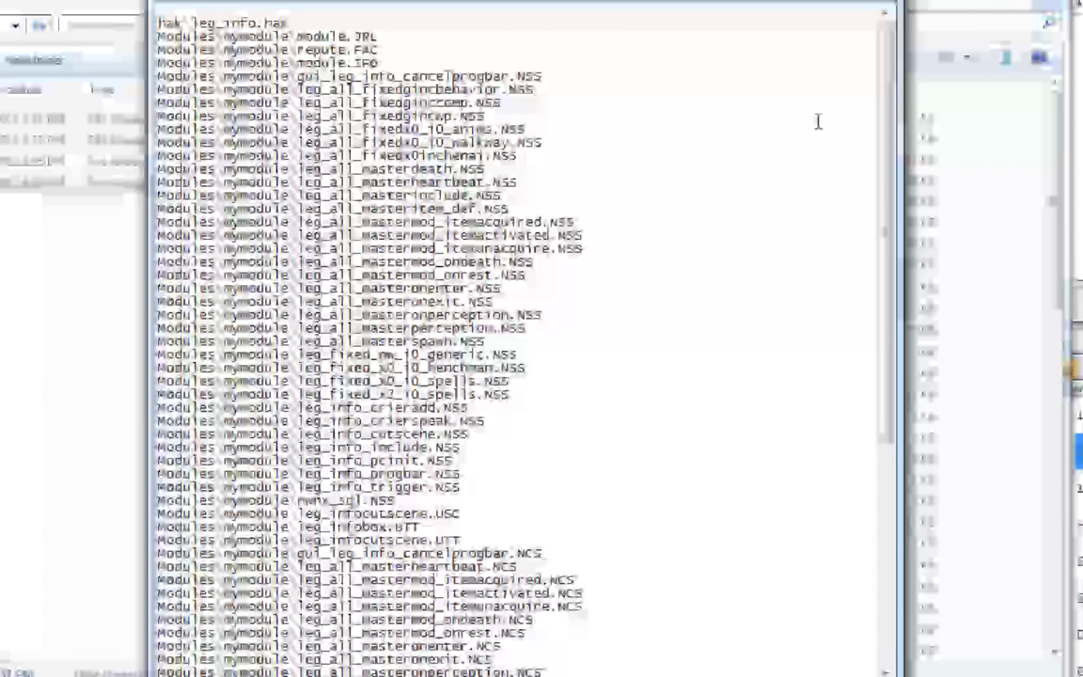
{"action": "left_click_drag", "start_coordinate": [884, 90], "coordinate": [891, 369]}
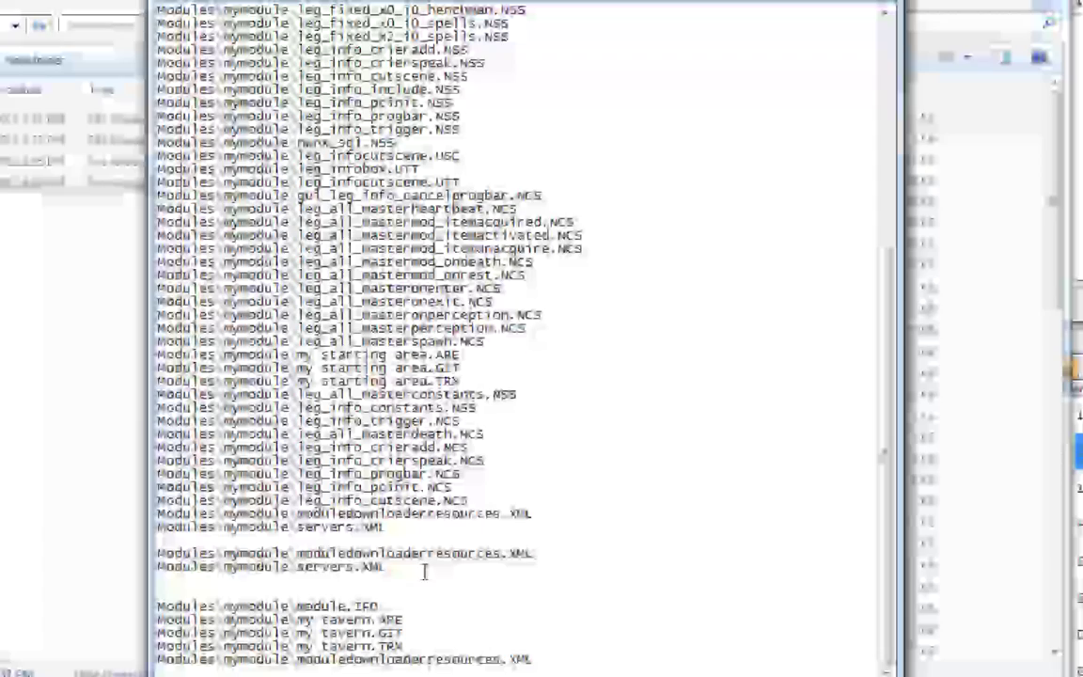
{"action": "left_click_drag", "start_coordinate": [423, 569], "coordinate": [162, 553]}
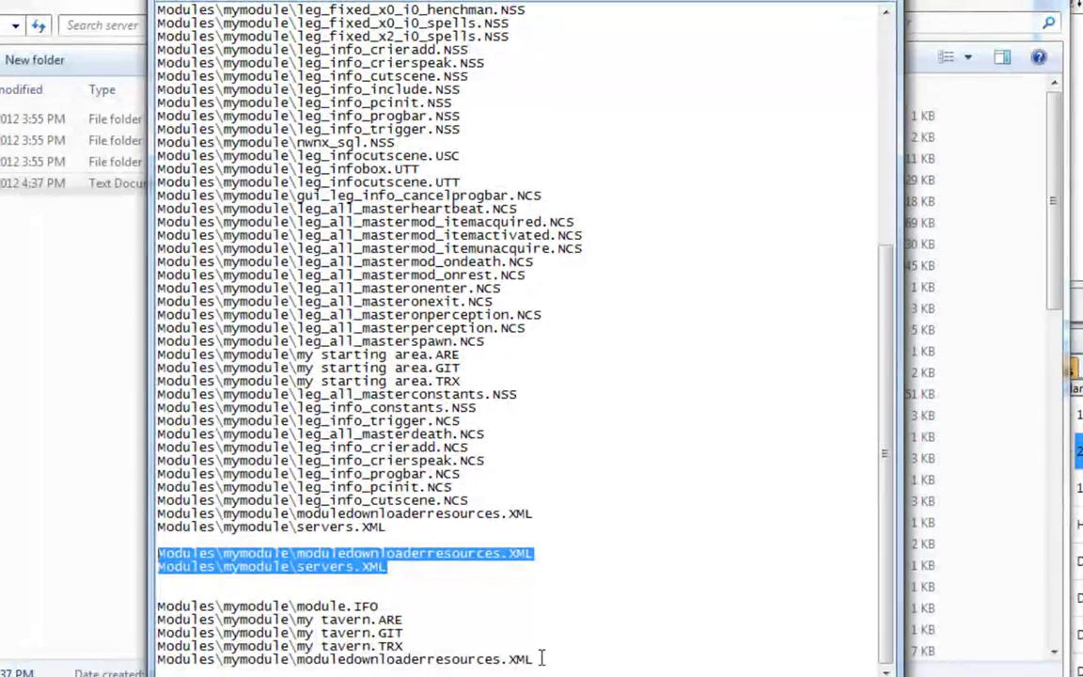
{"action": "left_click_drag", "start_coordinate": [541, 657], "coordinate": [158, 606]}
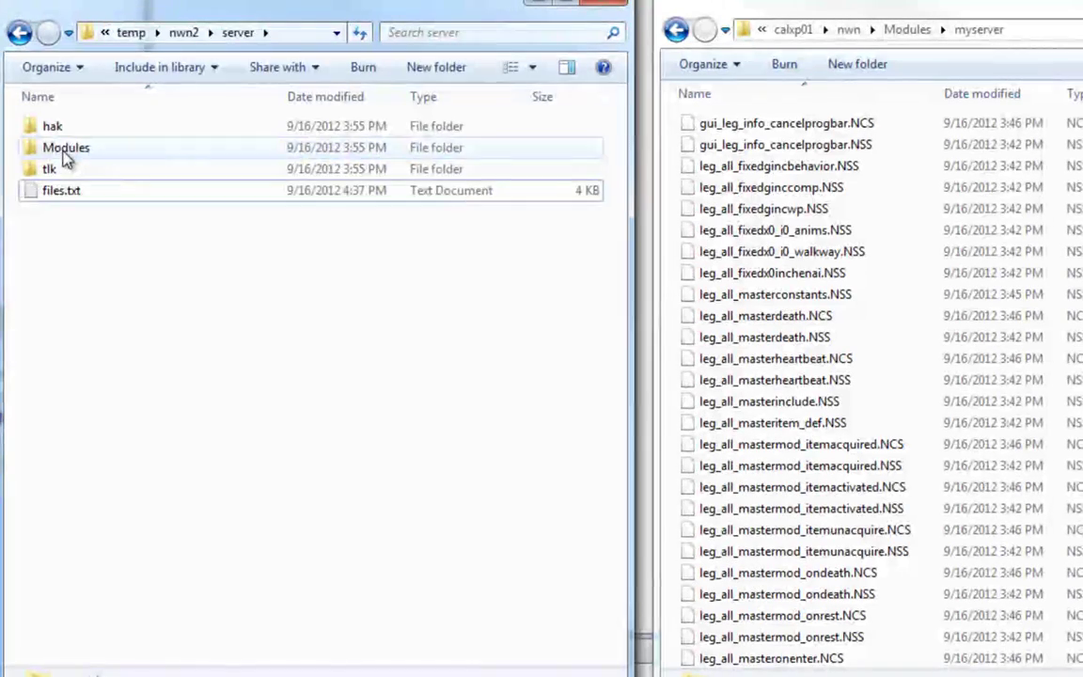
Copy all staged mymodule files into myserver, replacing existing files for all 64 conflicts
{"action": "double_click", "coordinate": [64, 153]}
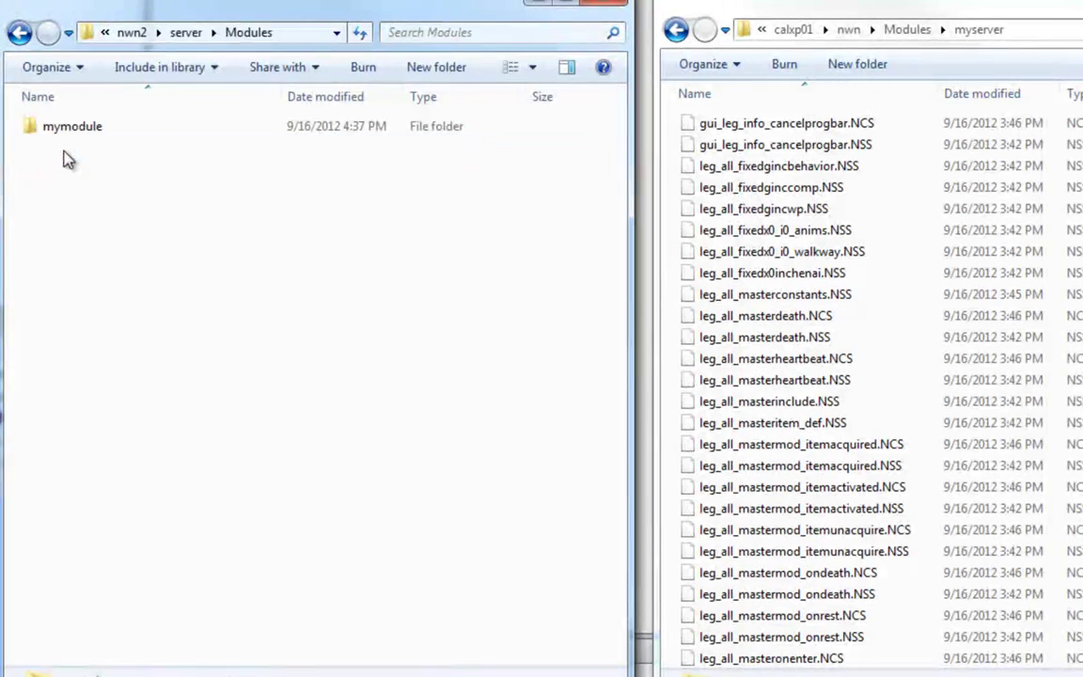
{"action": "double_click", "coordinate": [49, 129]}
{"action": "left_click", "coordinate": [208, 268]}
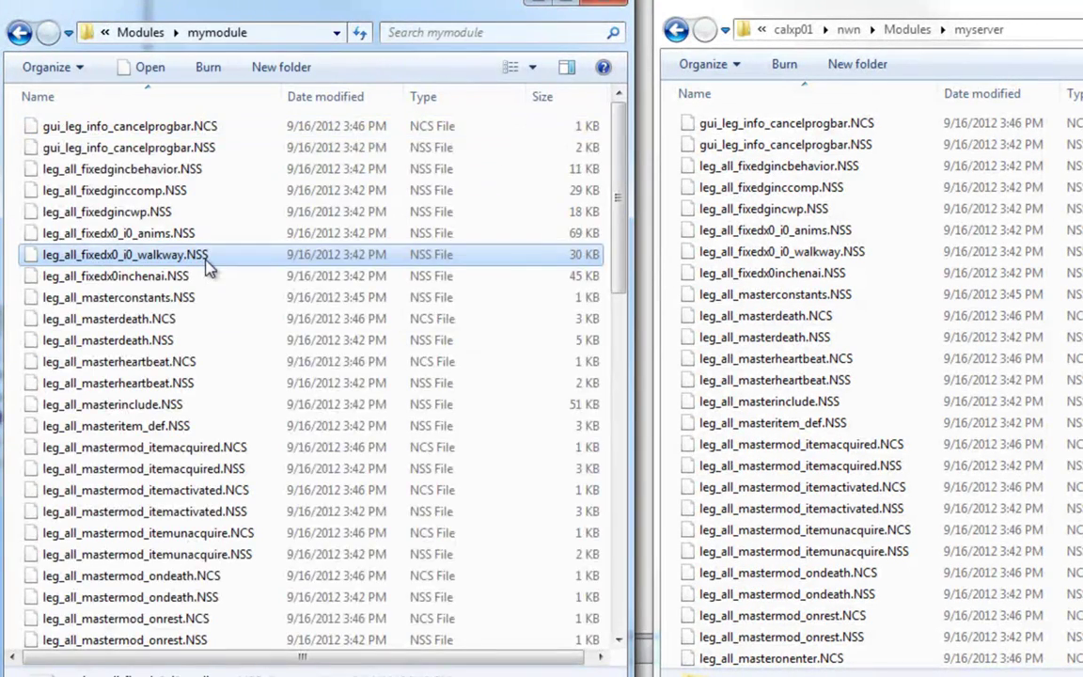
{"action": "key", "text": "ctrl+a"}
{"action": "left_click_drag", "start_coordinate": [107, 273], "coordinate": [1081, 301]}
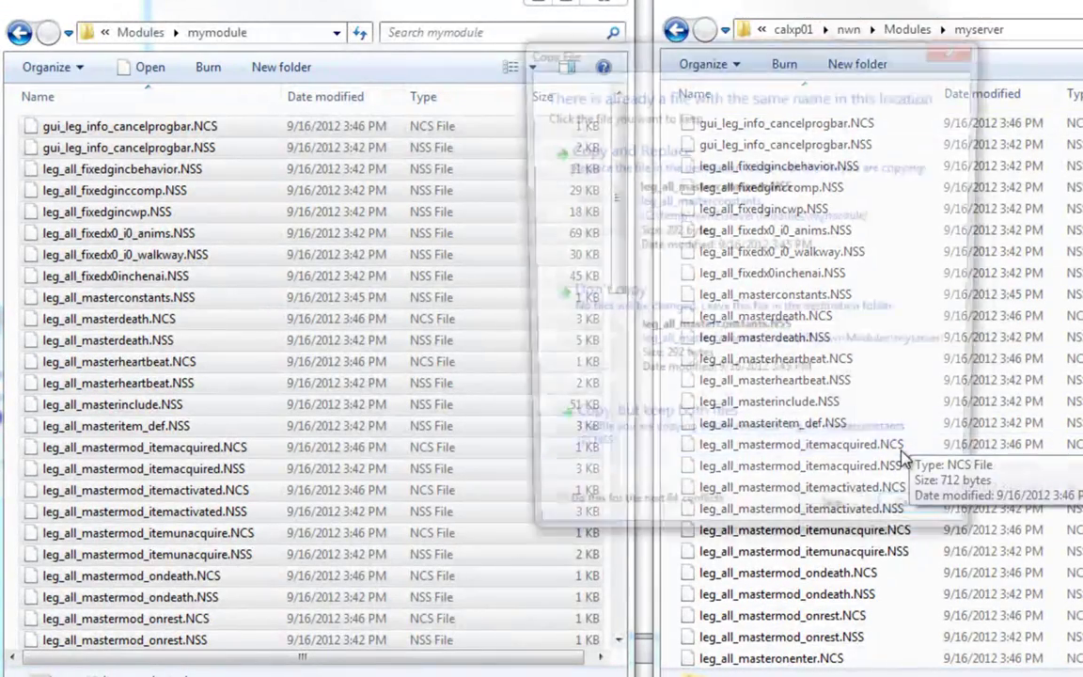
{"action": "left_click", "coordinate": [560, 521]}
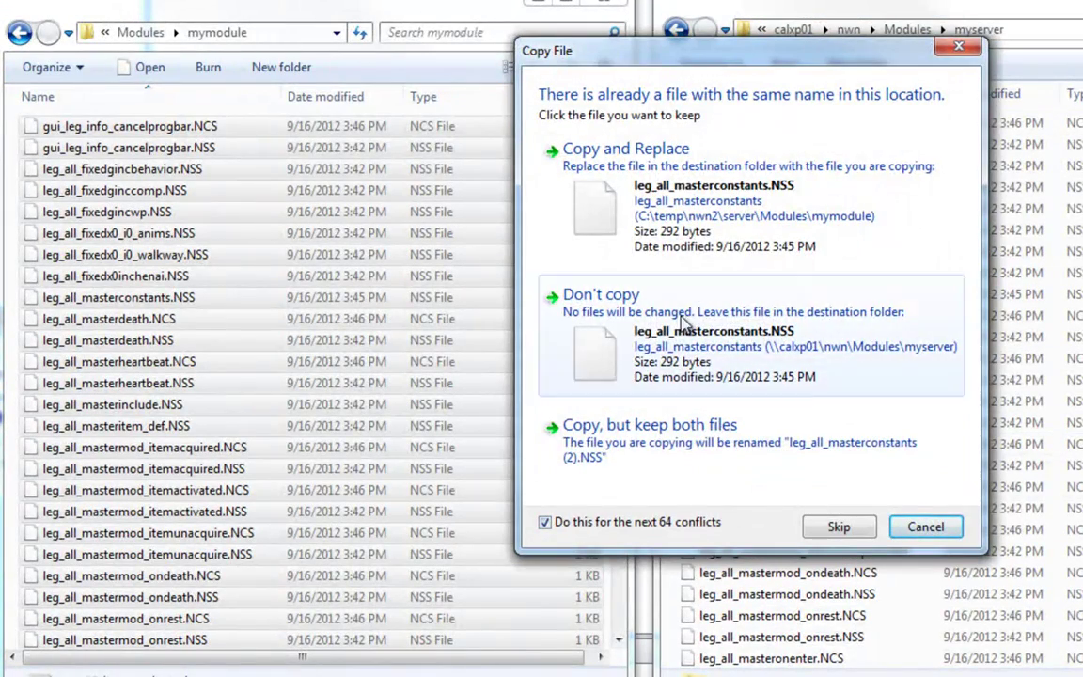
{"action": "left_click", "coordinate": [658, 193]}
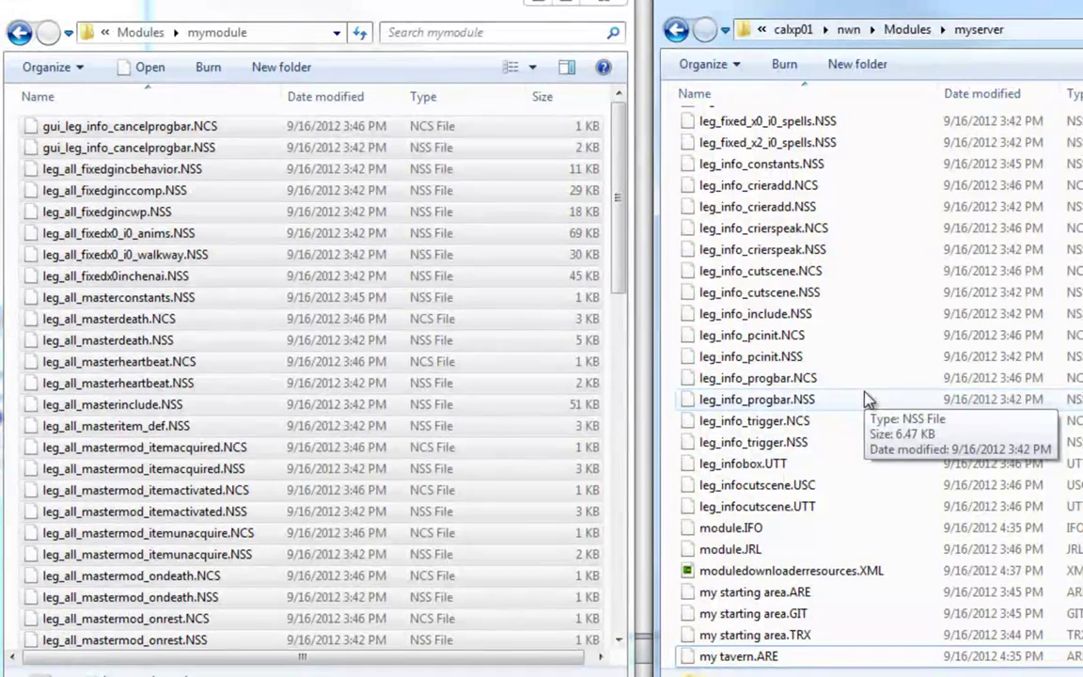
Navigate from mymodule back up to the nwn2 staging folder
{"action": "left_click", "coordinate": [141, 319]}
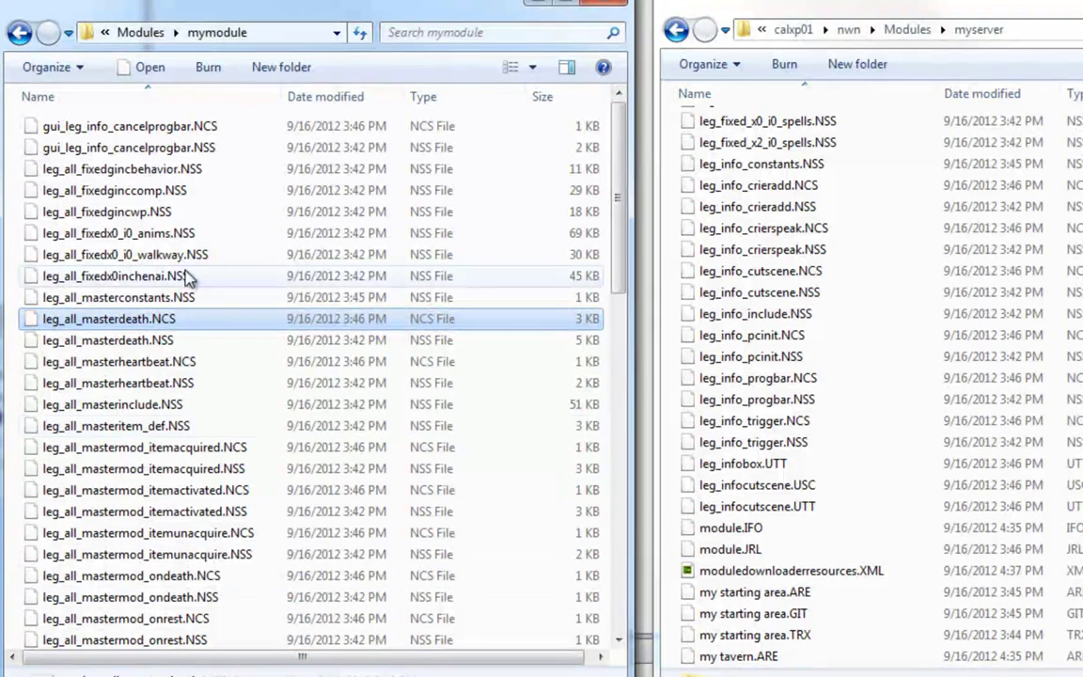
{"action": "left_click", "coordinate": [140, 32]}
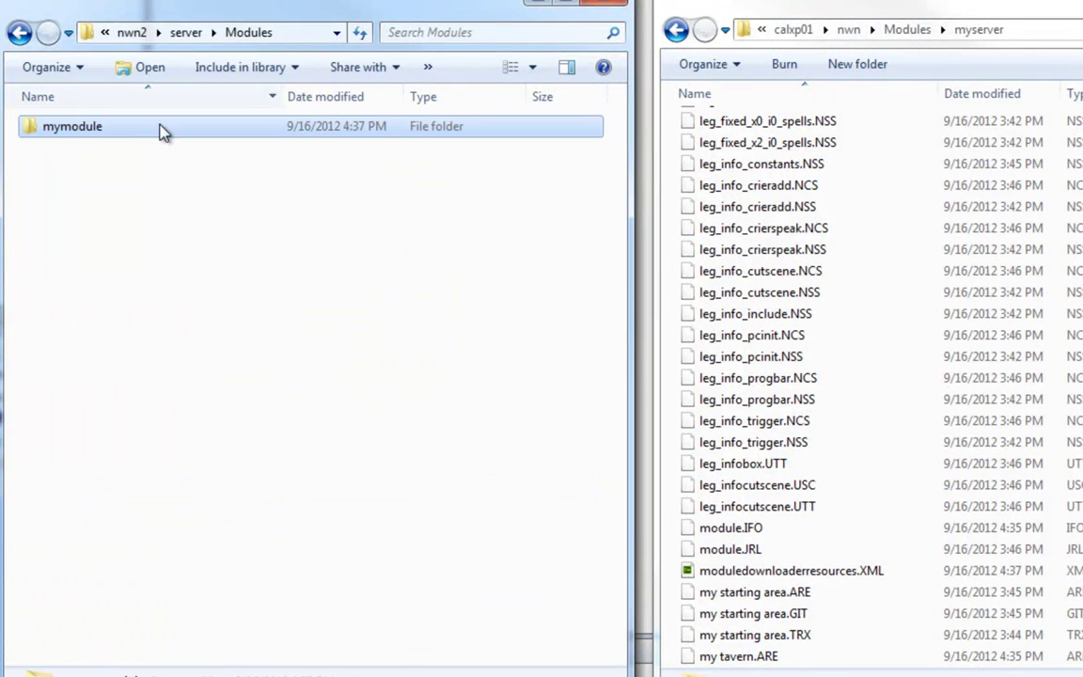
{"action": "left_click", "coordinate": [128, 32]}
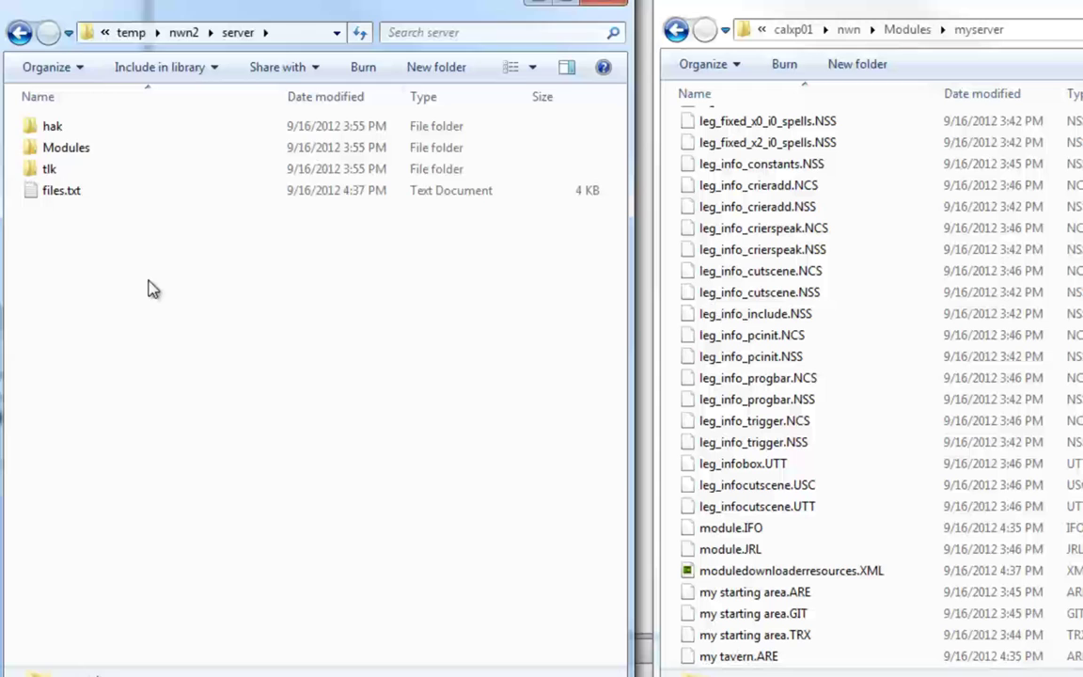
{"action": "left_click", "coordinate": [183, 32]}
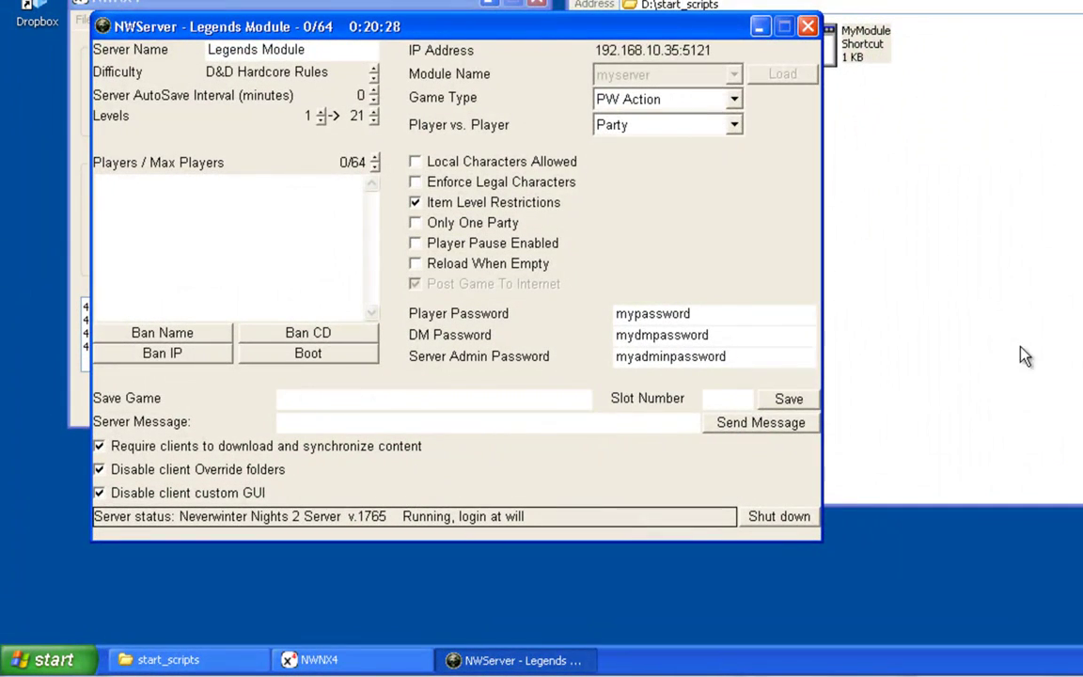
Restart NWServer from the NWNX4 window and bring the restarting server window forward
{"action": "left_click", "coordinate": [942, 169]}
{"action": "left_click", "coordinate": [435, 8]}
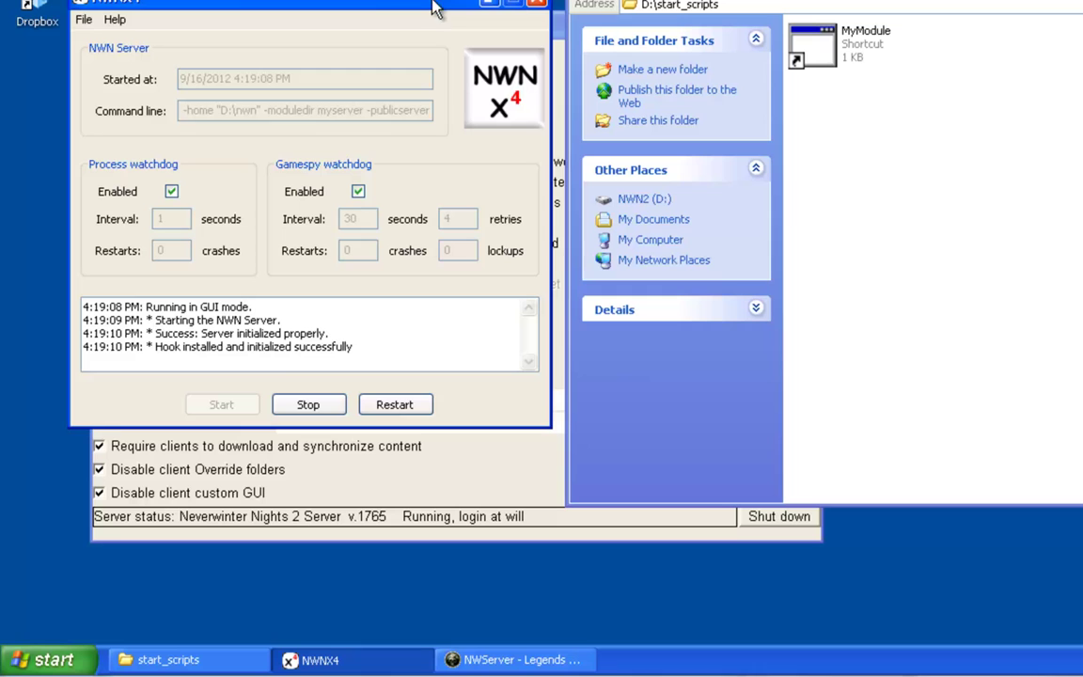
{"action": "left_click_drag", "start_coordinate": [435, 8], "coordinate": [447, 0]}
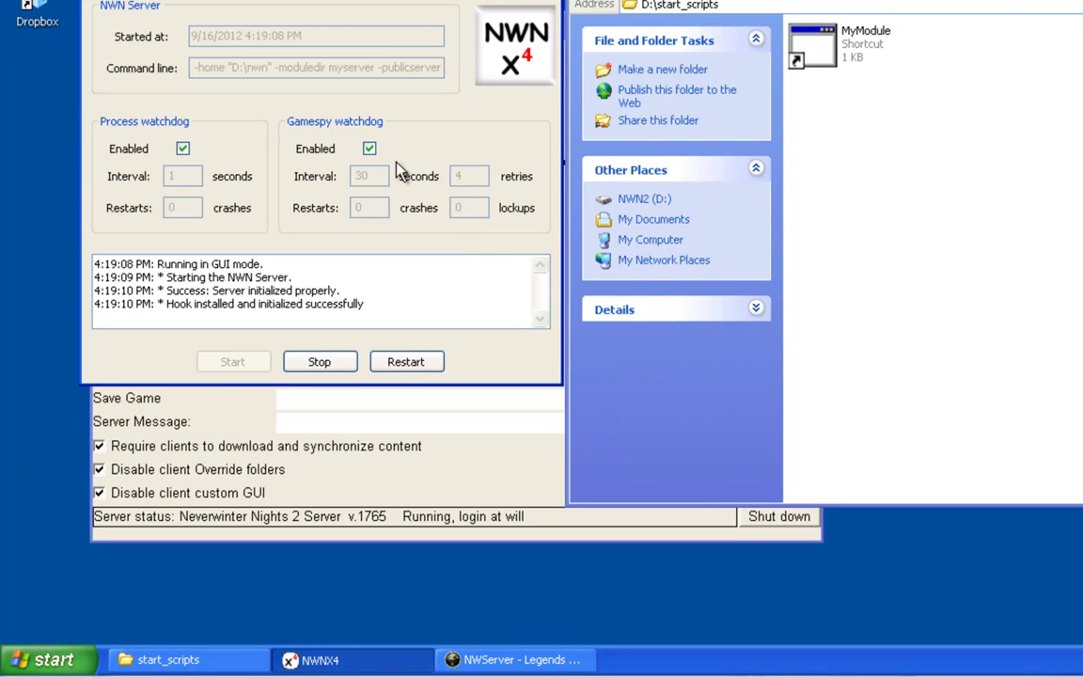
{"action": "left_click", "coordinate": [411, 369]}
{"action": "left_click", "coordinate": [486, 539]}
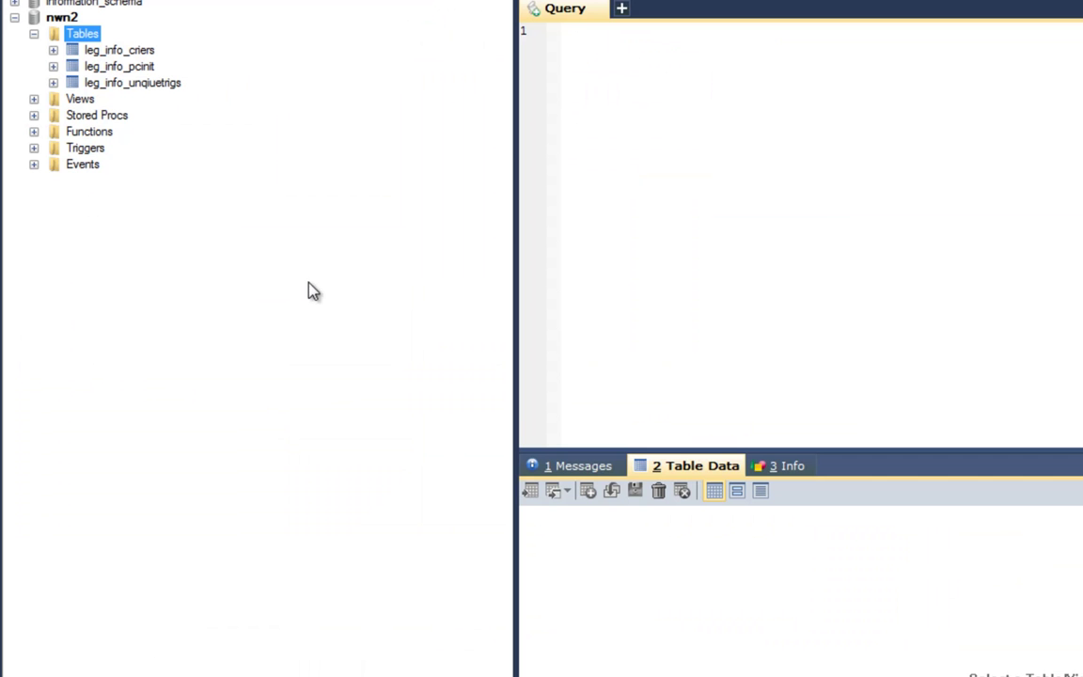
Refresh the object browser, expand nwn2 > Tables, and show leg_info_pcinit's table data
{"action": "right_click", "coordinate": [111, 148]}
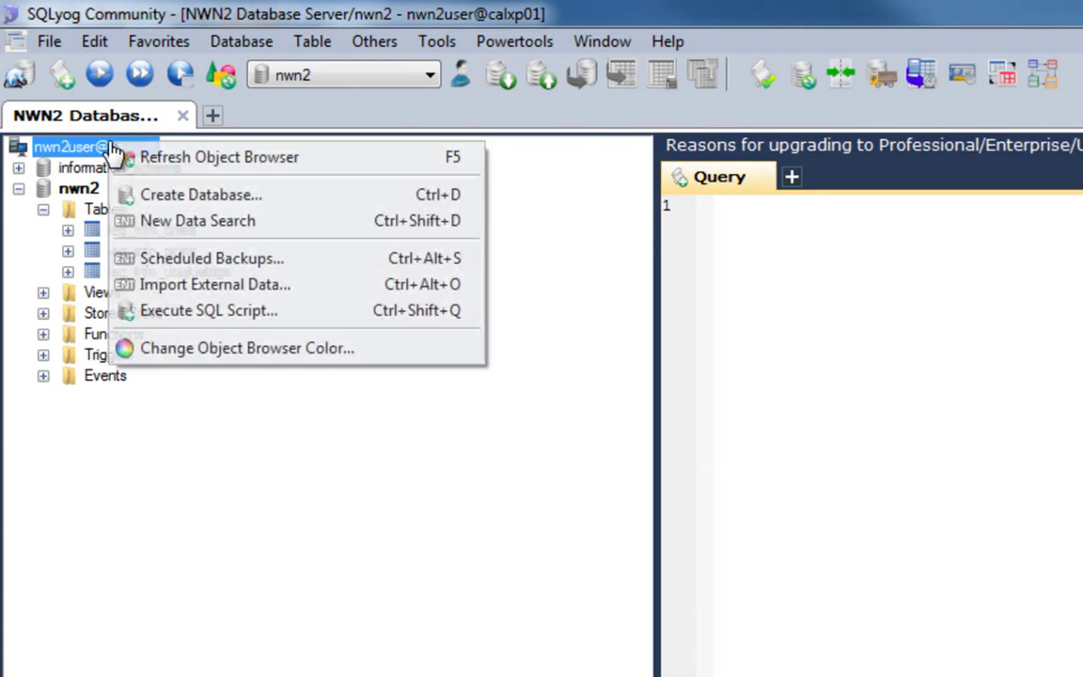
{"action": "left_click", "coordinate": [188, 158]}
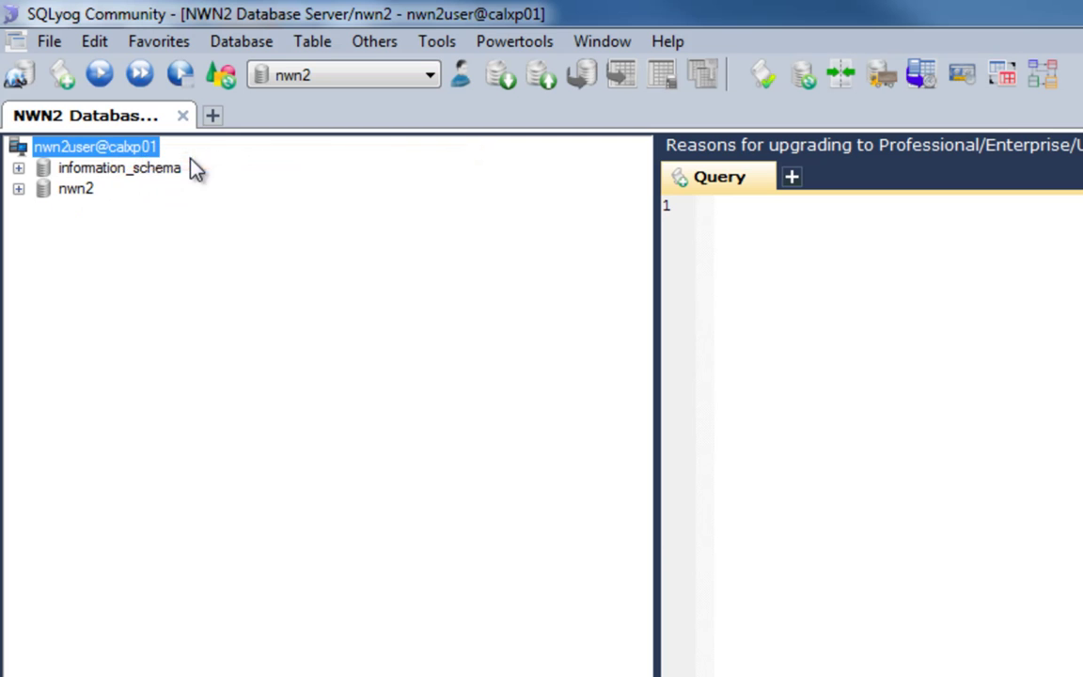
{"action": "left_click", "coordinate": [19, 188]}
{"action": "left_click", "coordinate": [43, 209]}
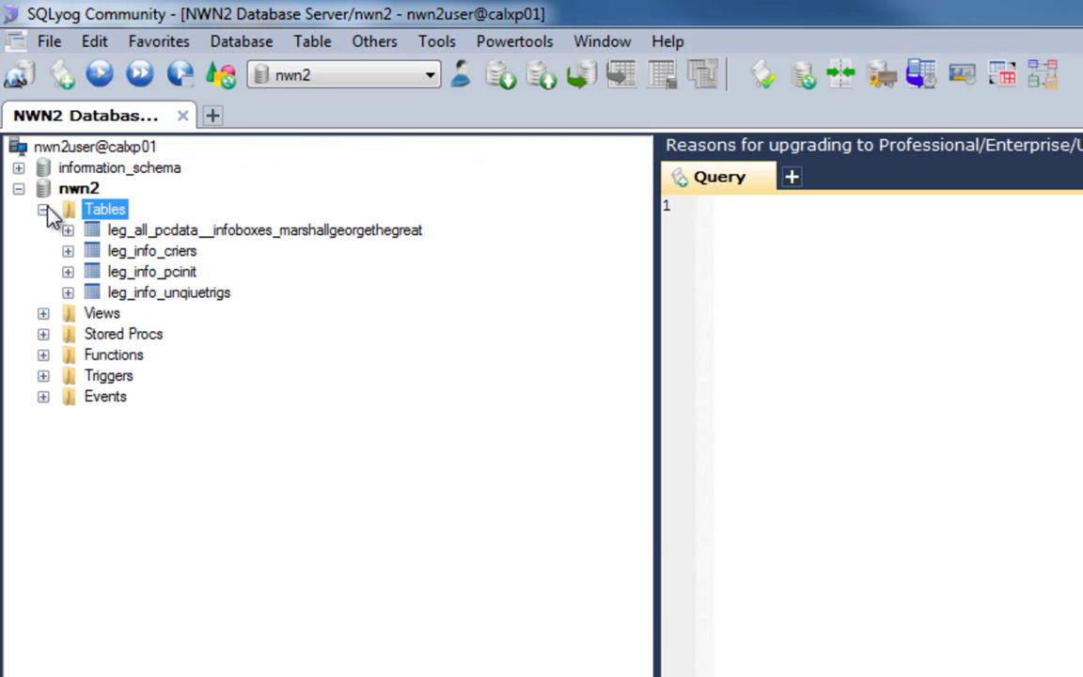
{"action": "left_click", "coordinate": [249, 230]}
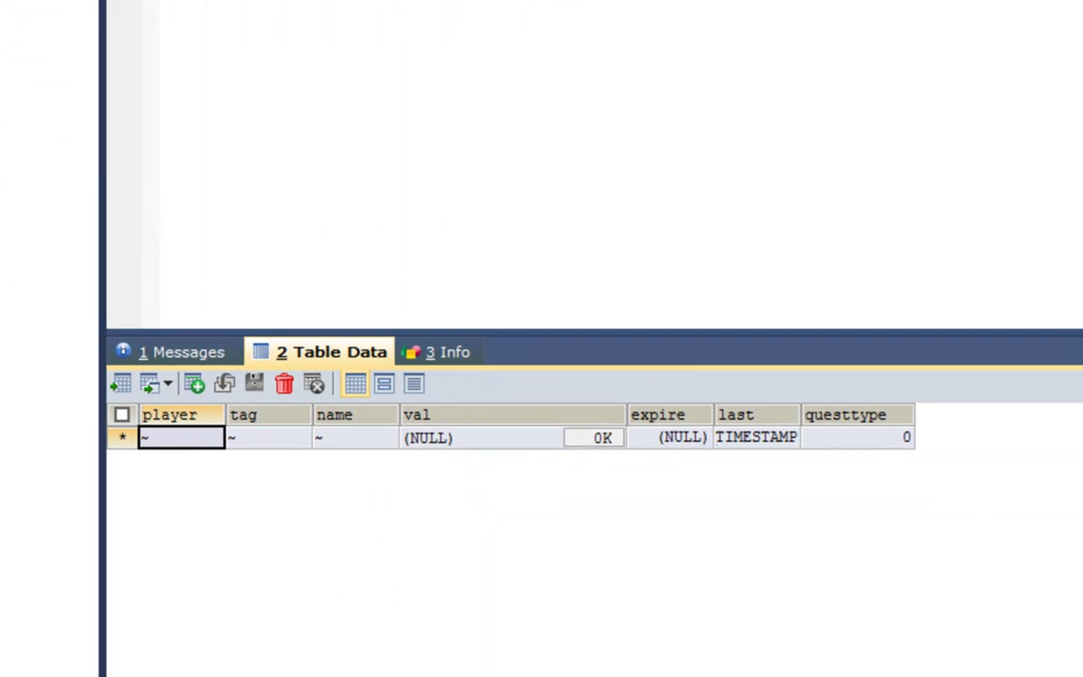
{"action": "left_click", "coordinate": [96, 80]}
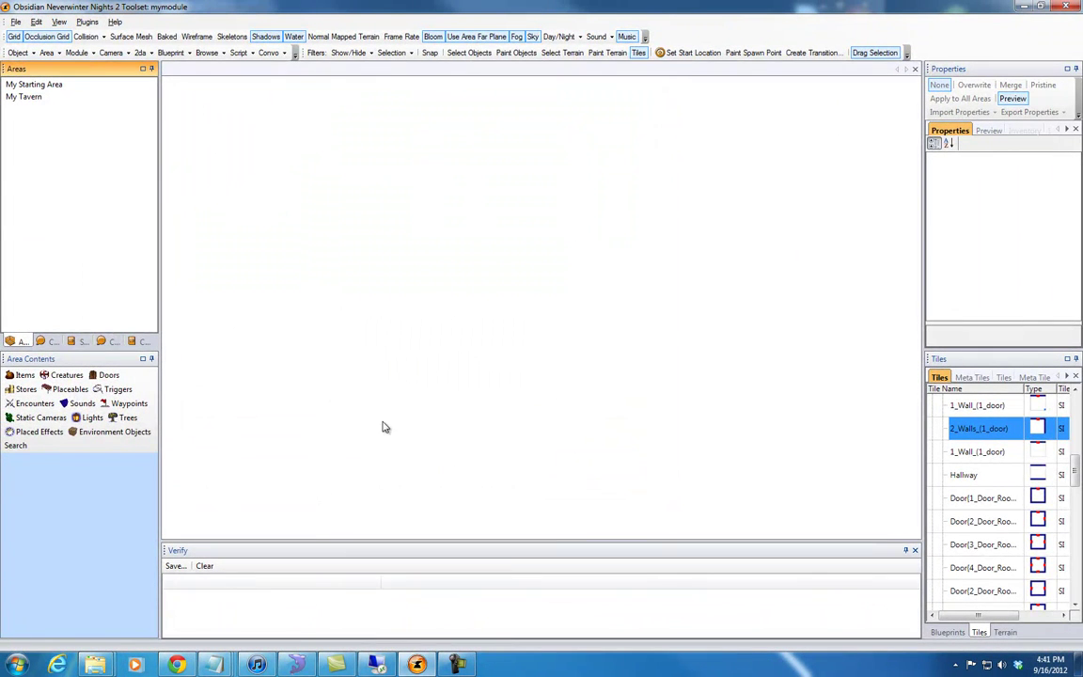
Review the leg_info_pcinit row in SQLyog, then switch to the remote server desktop
{"action": "key", "text": "alt+Tab"}
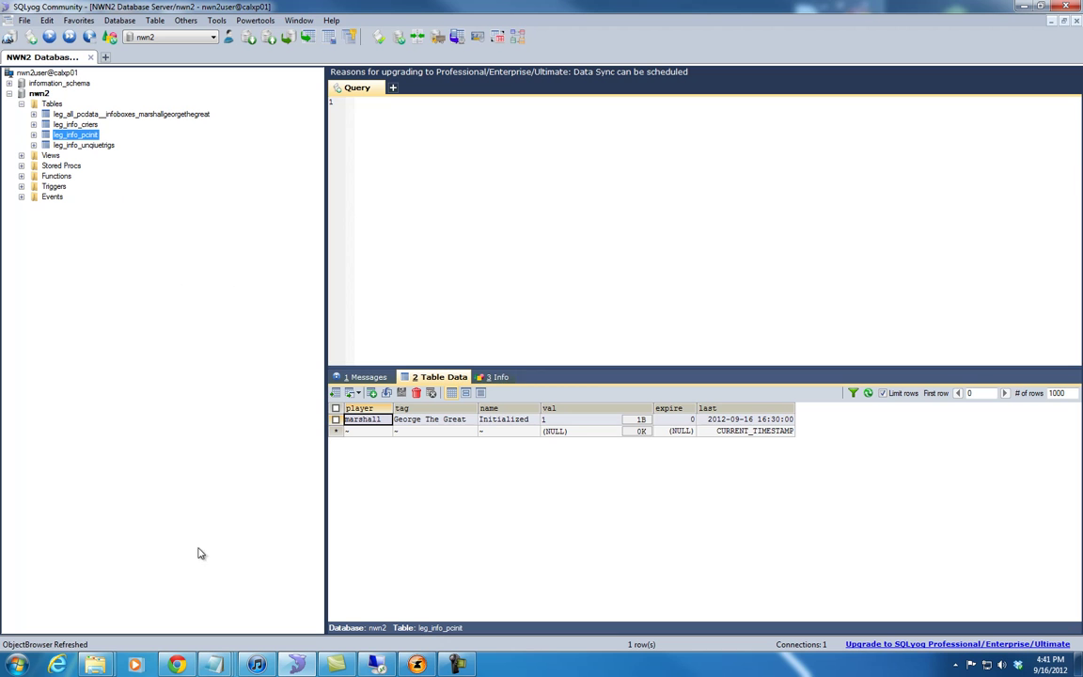
{"action": "key", "text": "alt+Tab"}
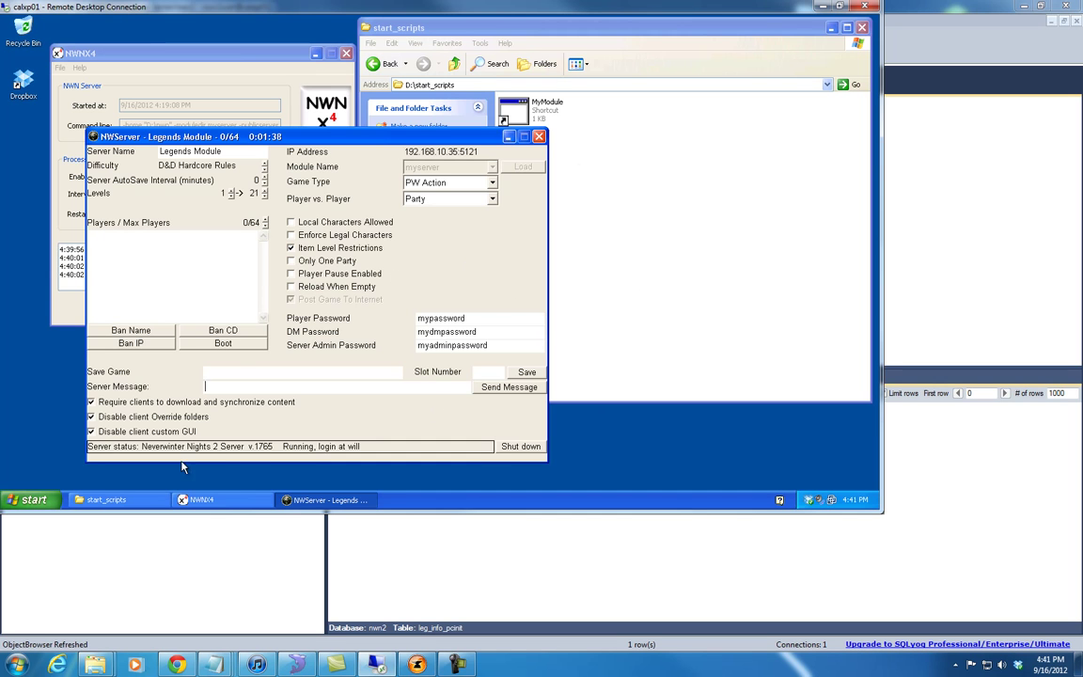
Open Q:\nwn2_installations on the scratchpad drive via My Computer
{"action": "left_click", "coordinate": [34, 499]}
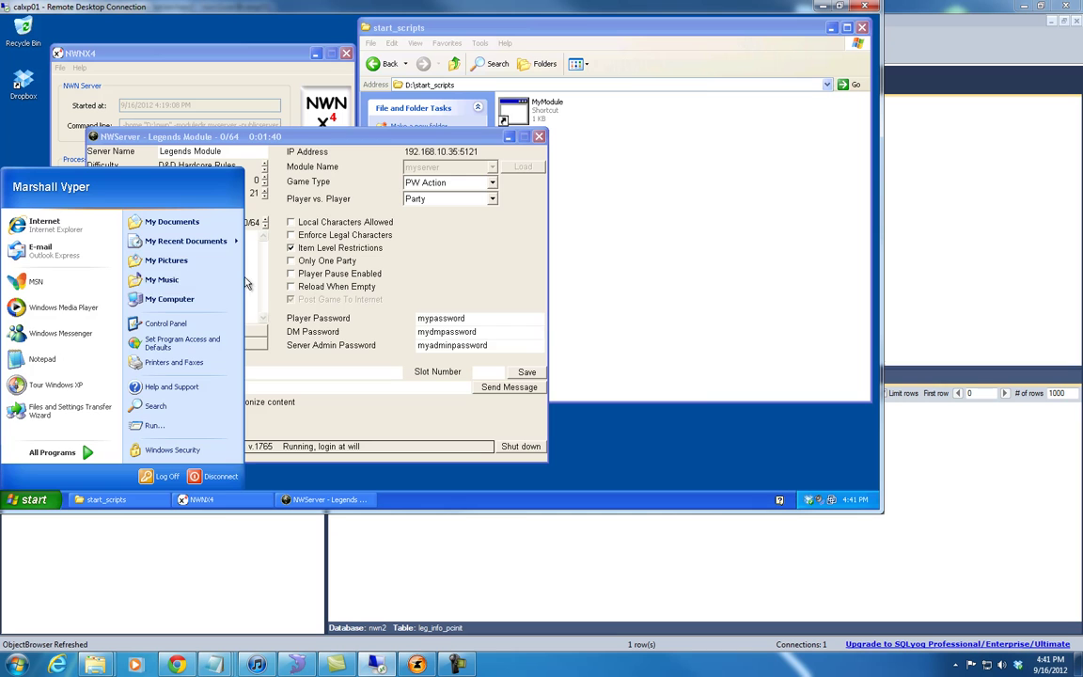
{"action": "left_click", "coordinate": [170, 300]}
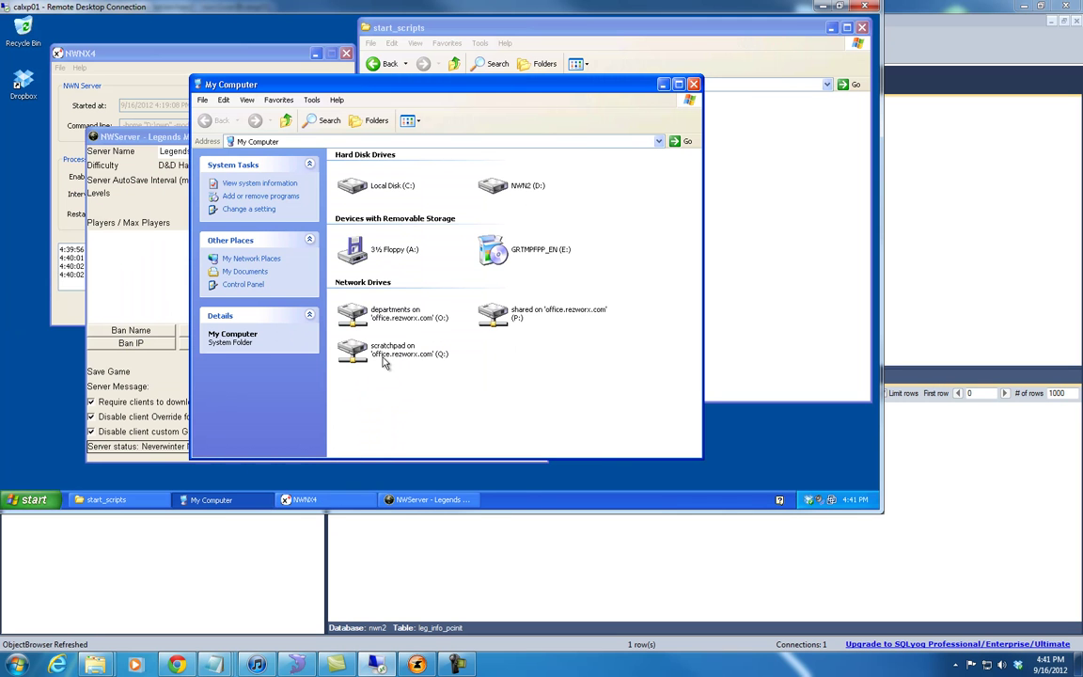
{"action": "double_click", "coordinate": [380, 359]}
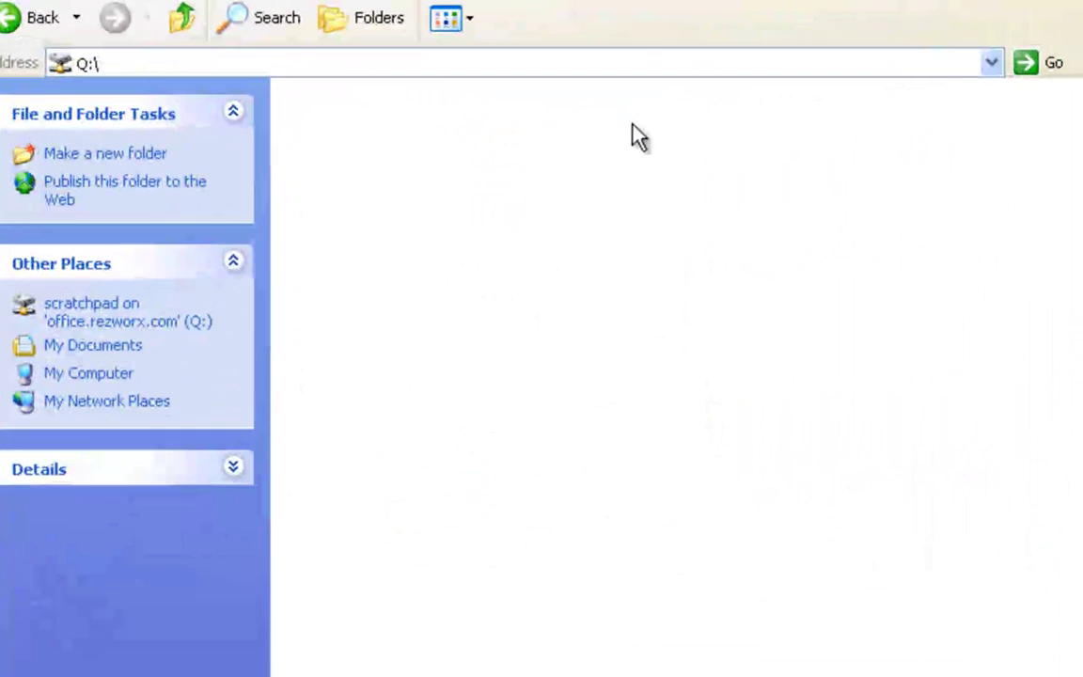
{"action": "double_click", "coordinate": [486, 165]}
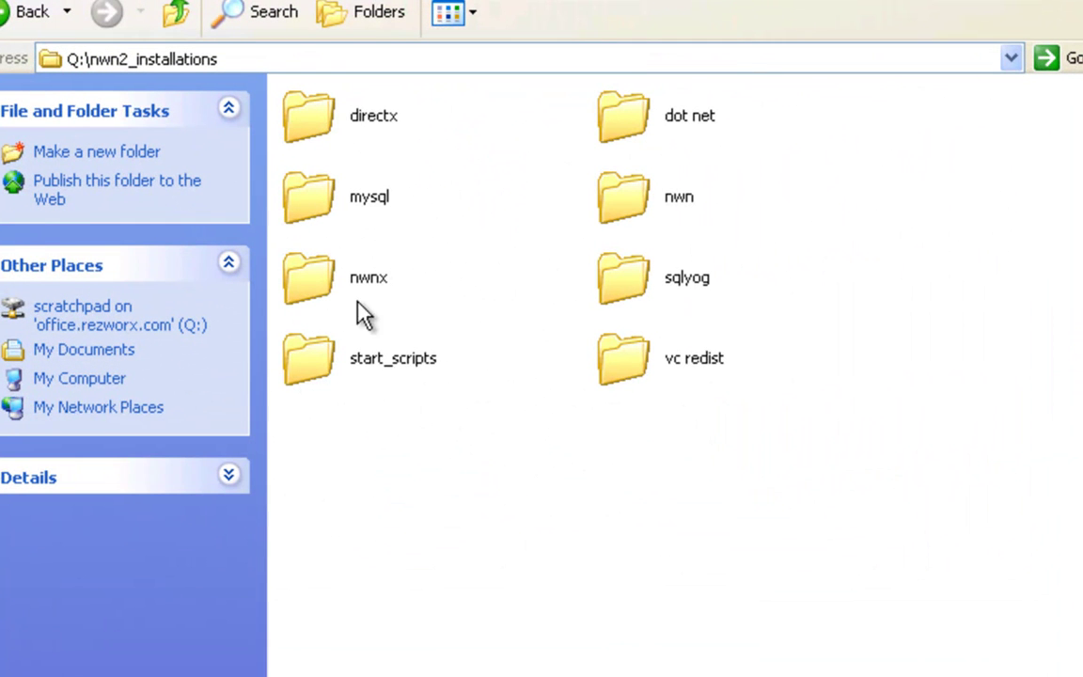
Highlight the nwn folder, then select and deselect all eight install folders
{"action": "left_click", "coordinate": [656, 204]}
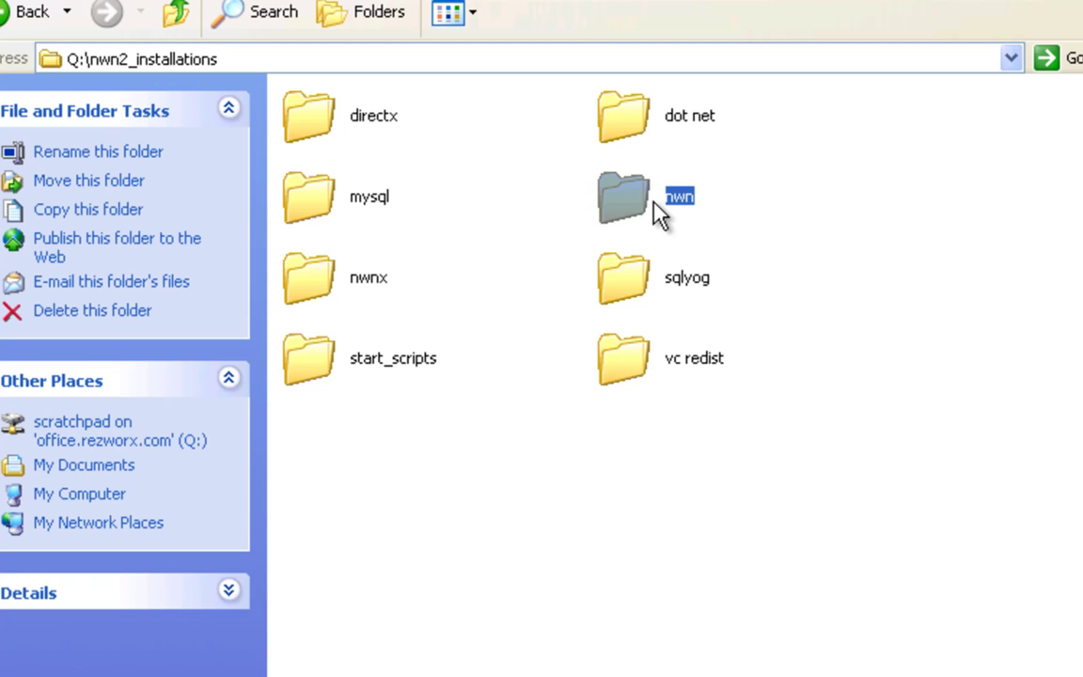
{"action": "left_click", "coordinate": [683, 446]}
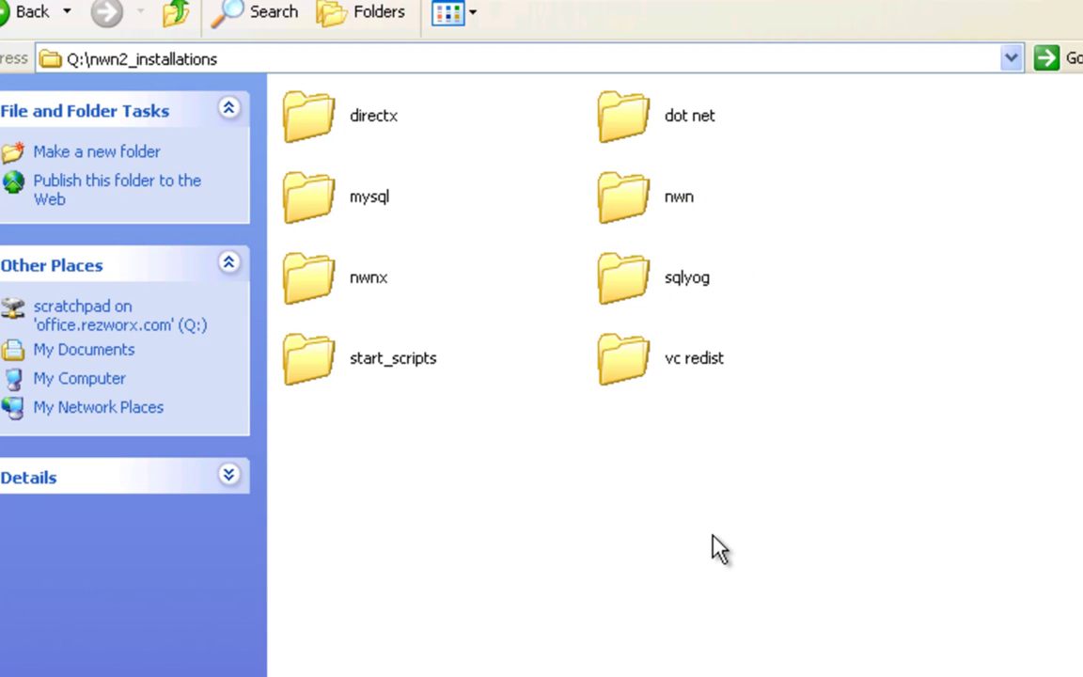
{"action": "left_click_drag", "start_coordinate": [854, 518], "coordinate": [299, 107]}
{"action": "left_click", "coordinate": [663, 239]}
{"action": "left_click", "coordinate": [623, 215]}
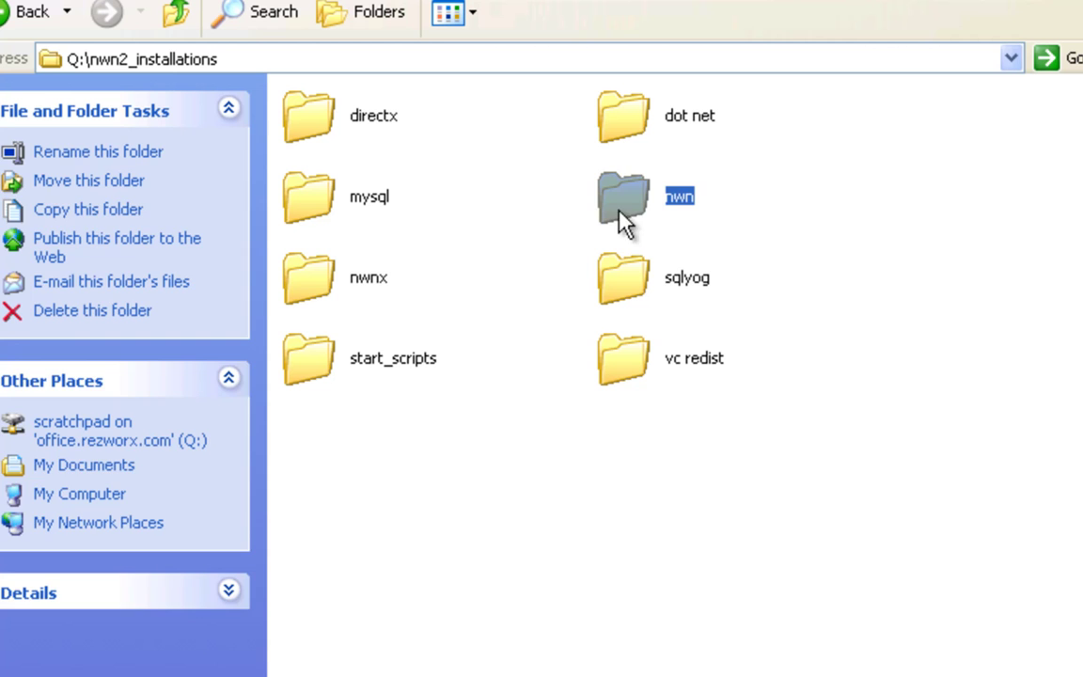
{"action": "left_click", "coordinate": [700, 575]}
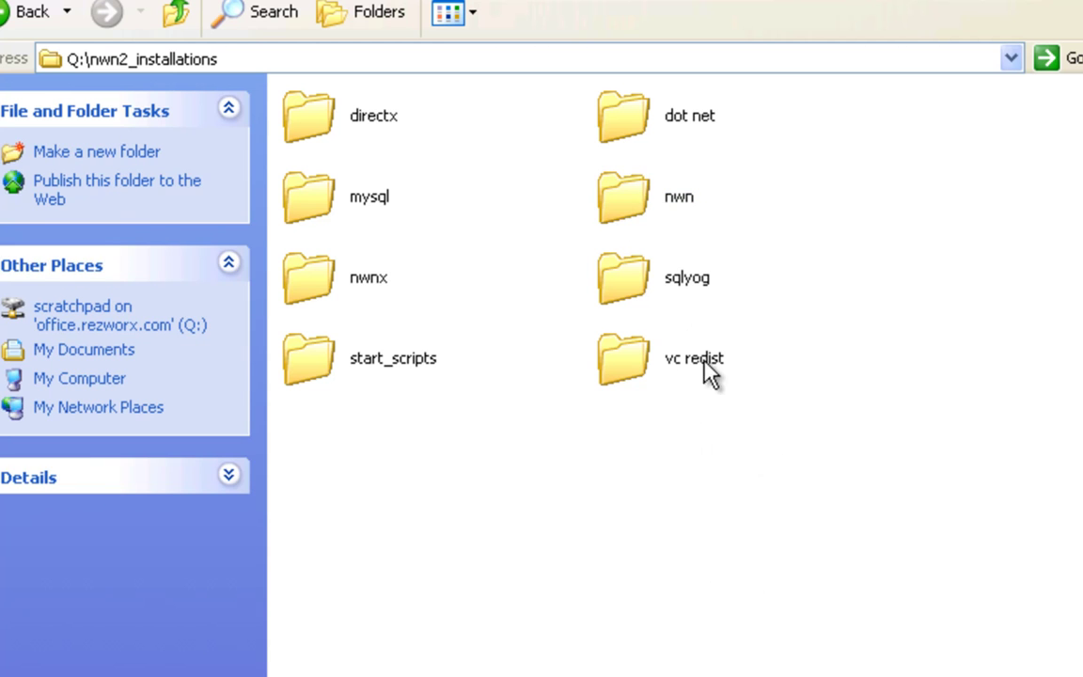
Point out the vc redist, sqlyog, nwnx, start_scripts, mysql, directx and dot net folders
{"action": "left_click", "coordinate": [632, 374]}
{"action": "left_click", "coordinate": [624, 278]}
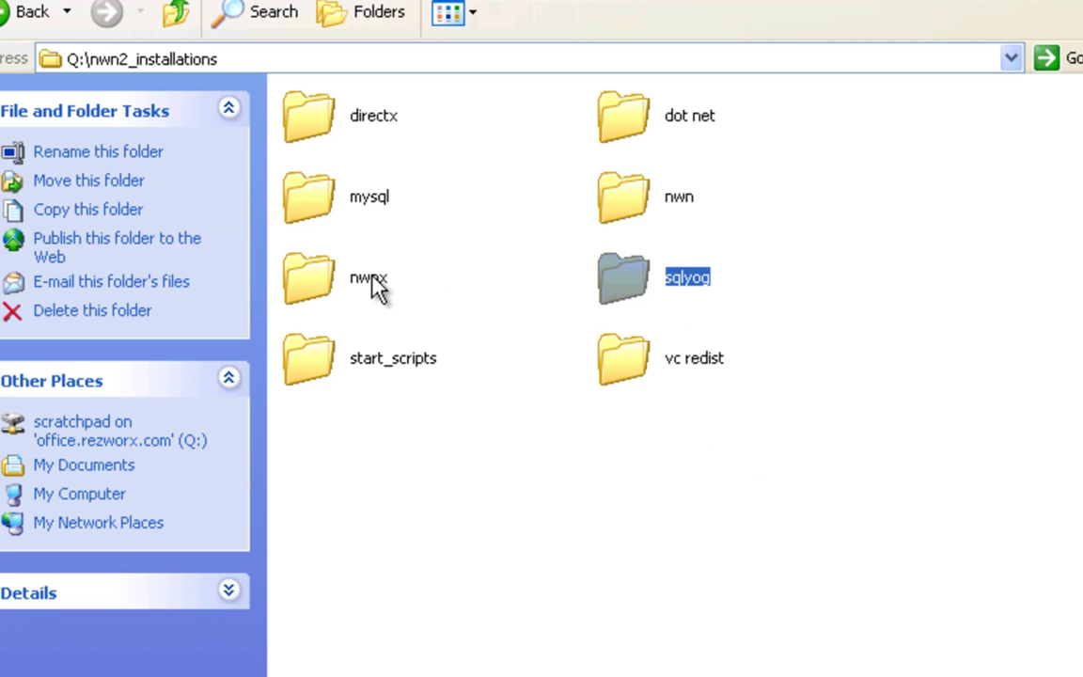
{"action": "left_click", "coordinate": [378, 278]}
{"action": "left_click", "coordinate": [386, 361]}
{"action": "left_click", "coordinate": [320, 212]}
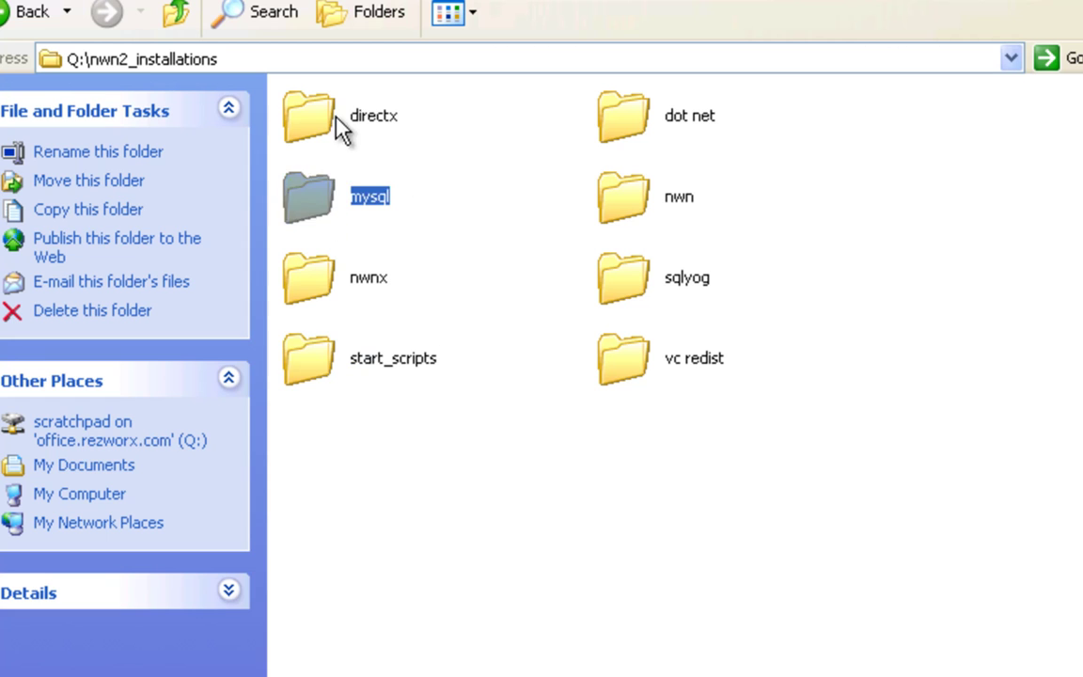
{"action": "left_click", "coordinate": [338, 124]}
{"action": "left_click", "coordinate": [599, 132]}
{"action": "left_click", "coordinate": [371, 131]}
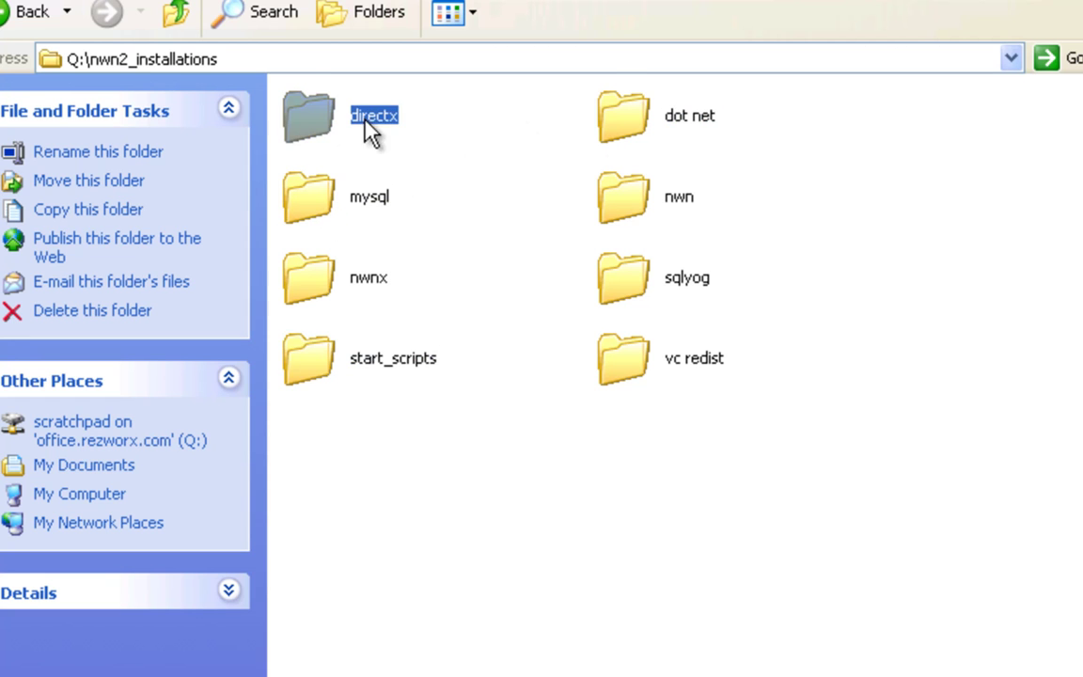
{"action": "left_click", "coordinate": [346, 188]}
{"action": "left_click", "coordinate": [378, 371]}
{"action": "left_click", "coordinate": [683, 380]}
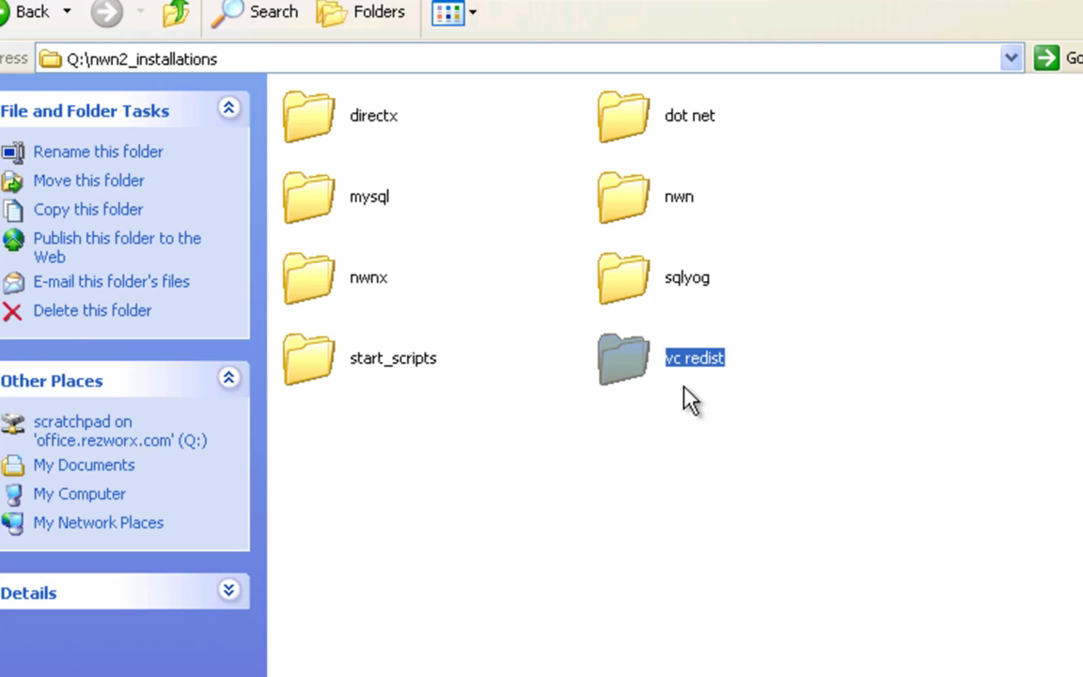
{"action": "left_click", "coordinate": [635, 555]}
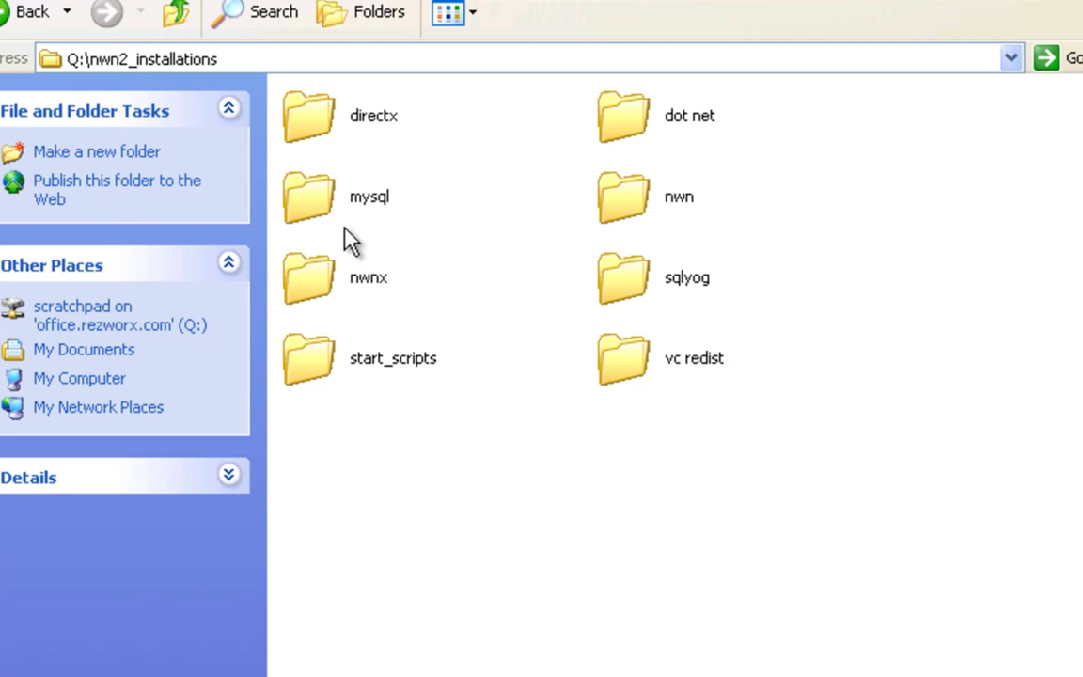